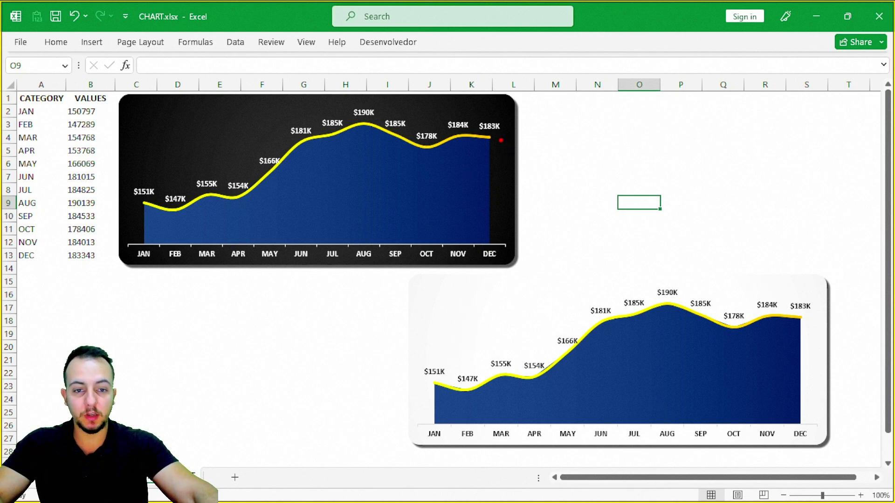
mouse_move(462, 120)
left_mouse_down()
mouse_move(298, 121)
mouse_move(170, 168)
left_mouse_up()
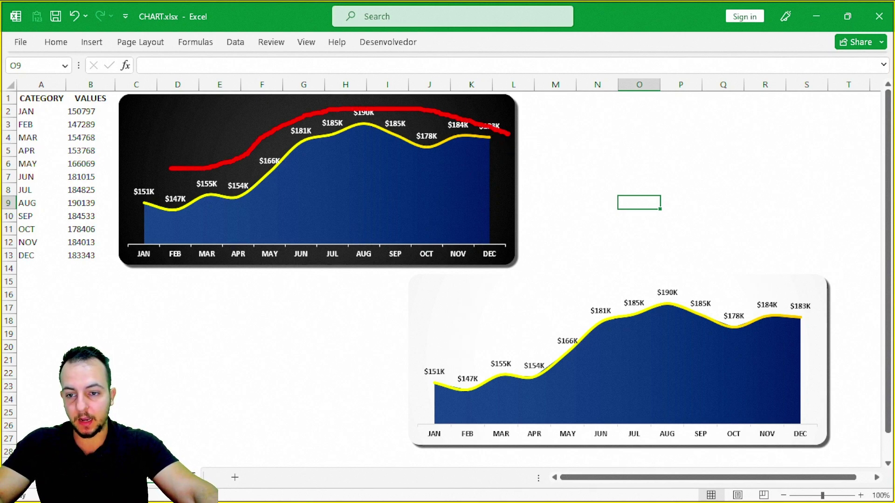
mouse_move(322, 150)
left_mouse_down()
mouse_move(449, 161)
mouse_move(508, 132)
mouse_move(620, 122)
left_mouse_up()
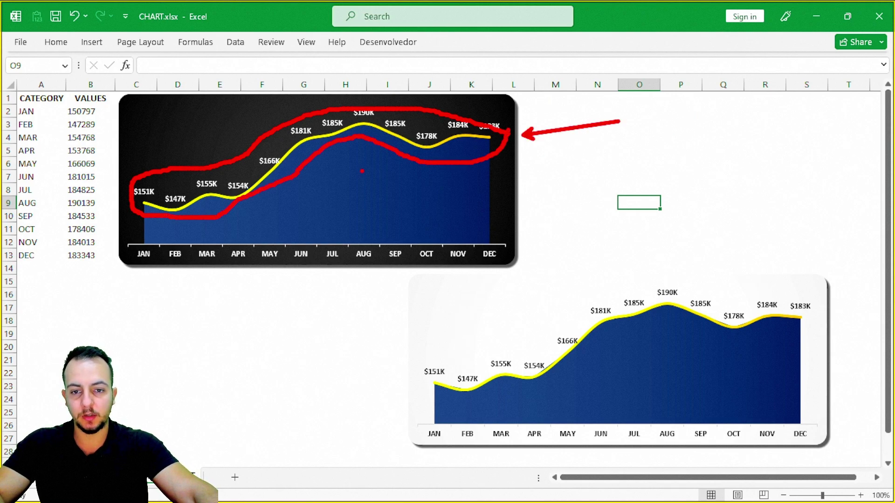
key("ctrl+z")
key("ctrl+z")
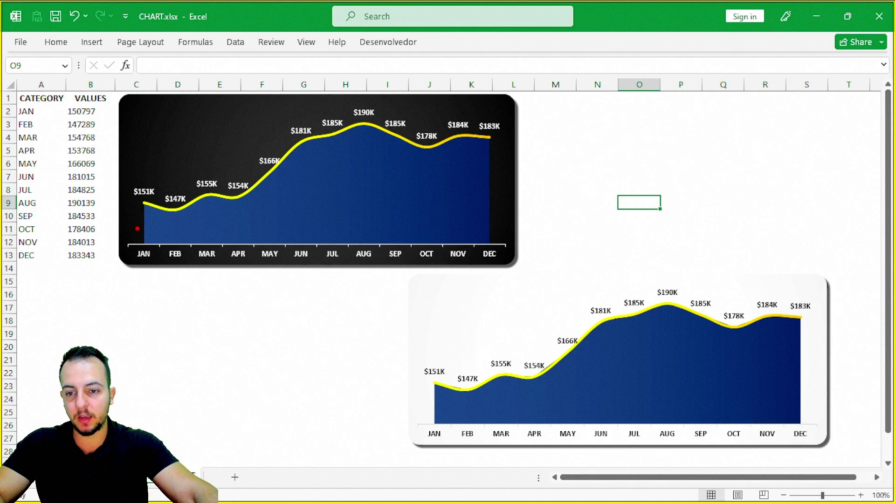
mouse_move(264, 173)
left_mouse_down()
mouse_move(344, 142)
mouse_move(379, 233)
mouse_move(437, 156)
mouse_move(468, 236)
left_mouse_up()
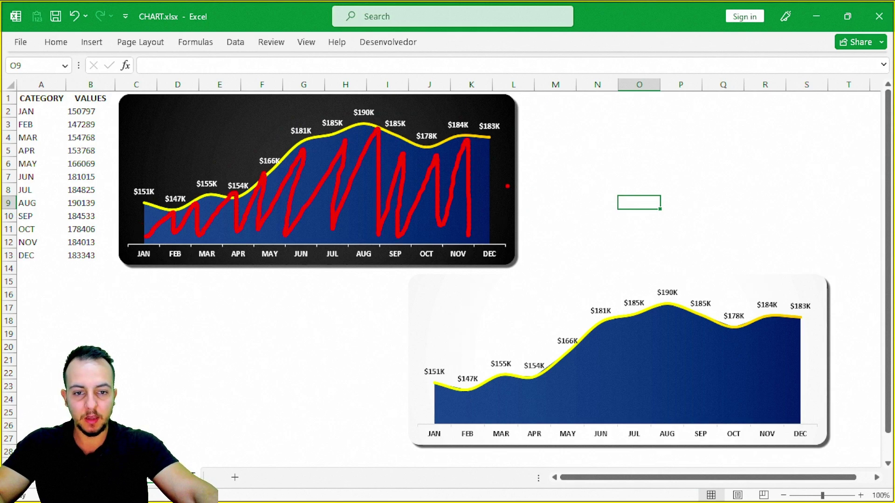
left_click_drag(507, 186, 612, 185)
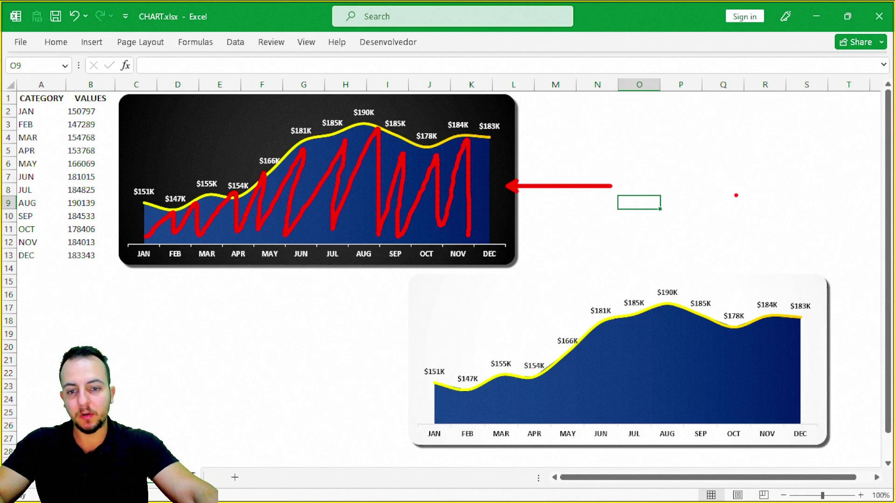
key("ctrl+z")
key("ctrl+z")
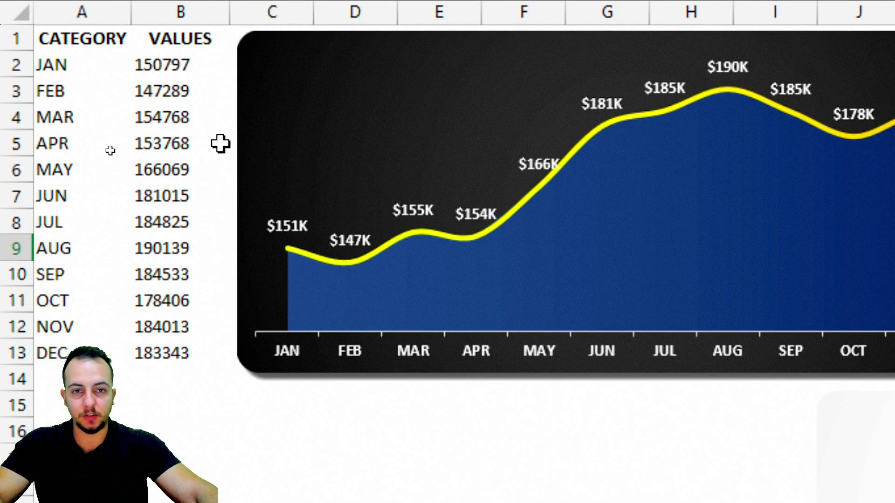
- Insert a basic 2-D area chart from the category and values data in A1:B13
left_click(140, 115)
left_click_drag(82, 38, 38, 231)
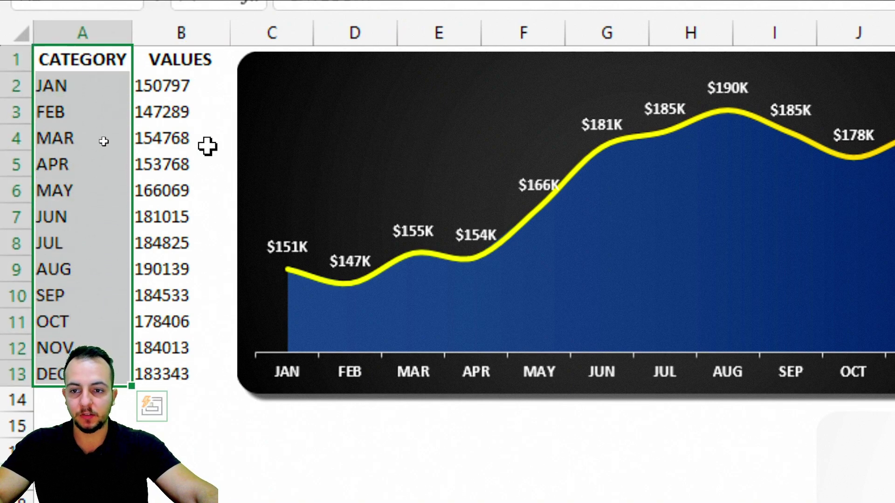
left_click_drag(205, 65, 174, 364)
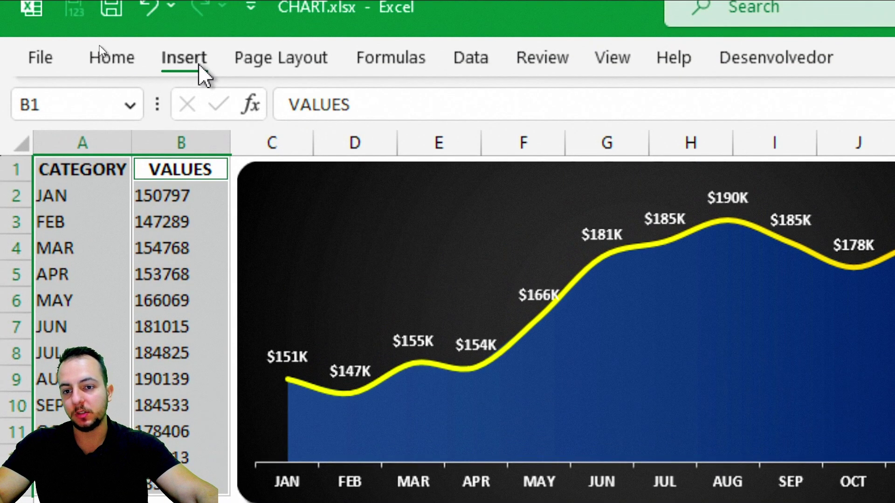
left_click(202, 69)
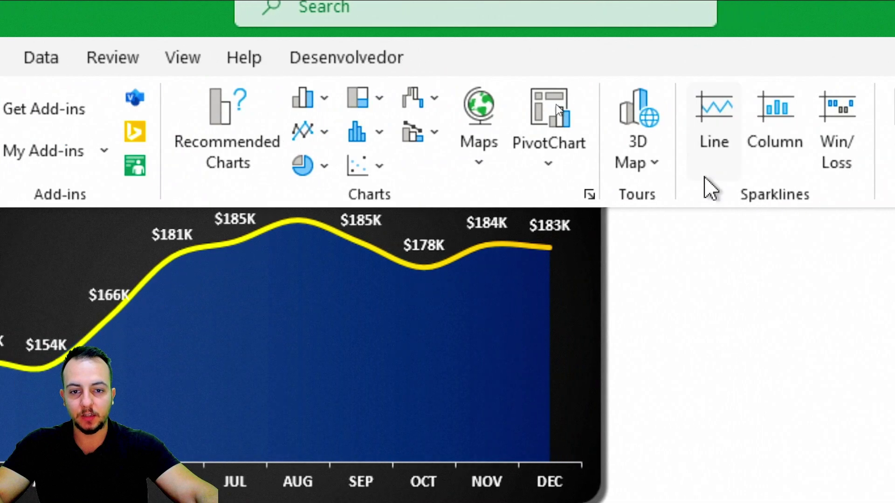
left_click(326, 133)
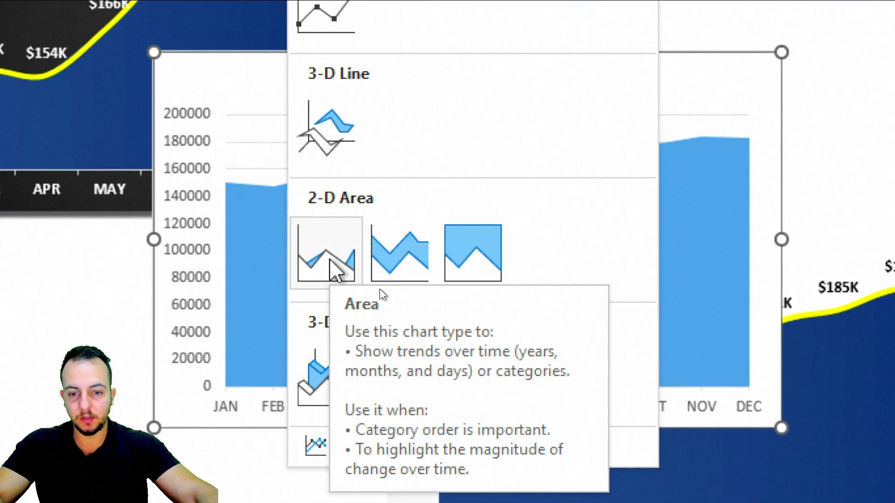
left_click(326, 263)
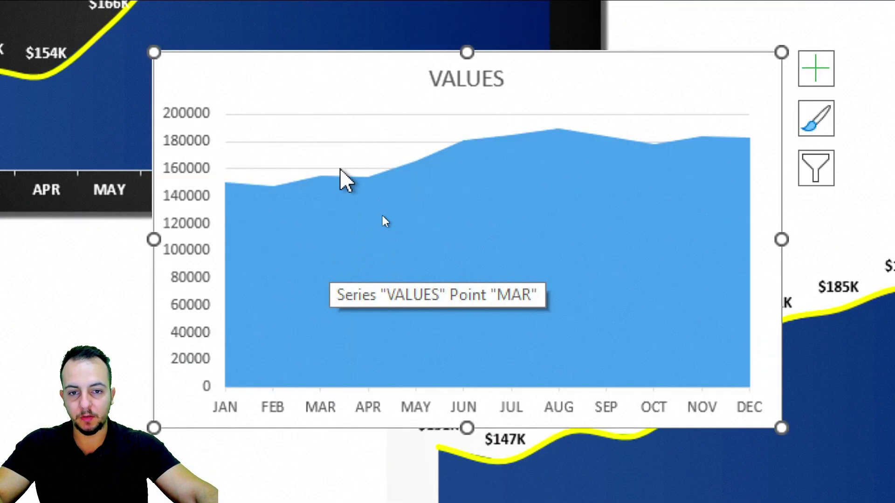
key("Escape")
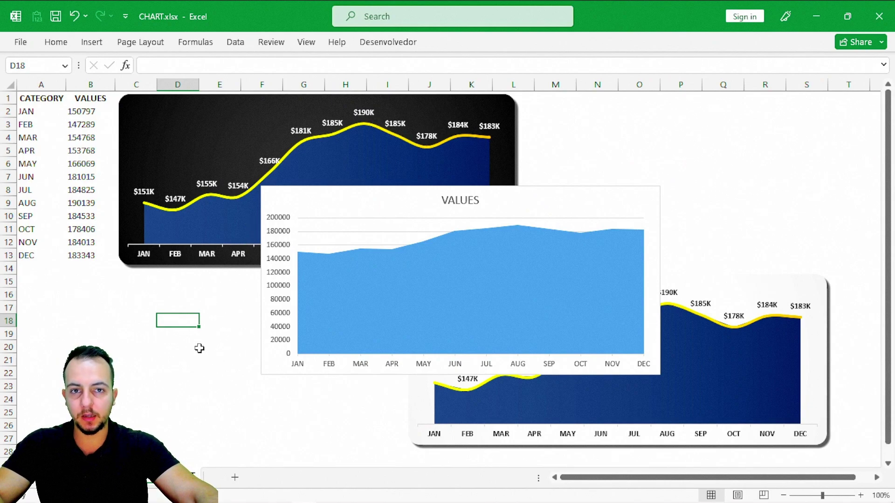
mouse_move(297, 252)
left_mouse_down()
mouse_move(375, 248)
mouse_move(480, 223)
mouse_move(603, 237)
left_mouse_up()
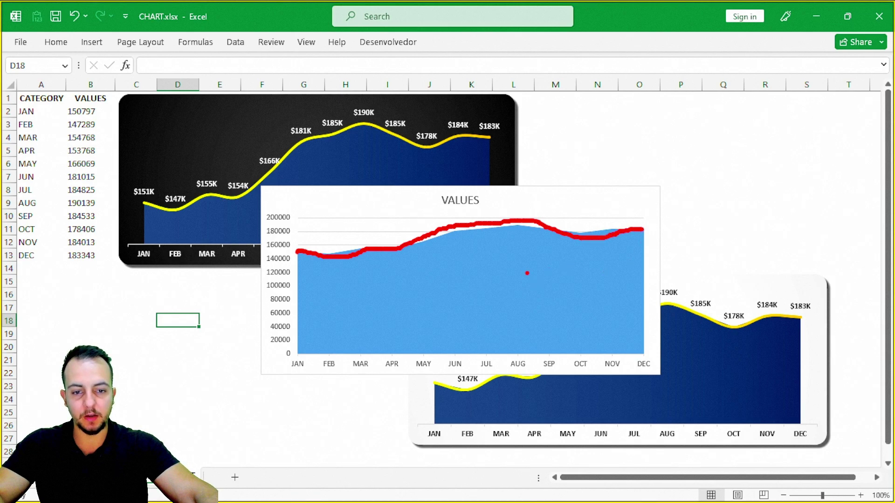
mouse_move(138, 182)
left_mouse_down()
mouse_move(191, 206)
mouse_move(555, 140)
mouse_move(201, 163)
left_mouse_up()
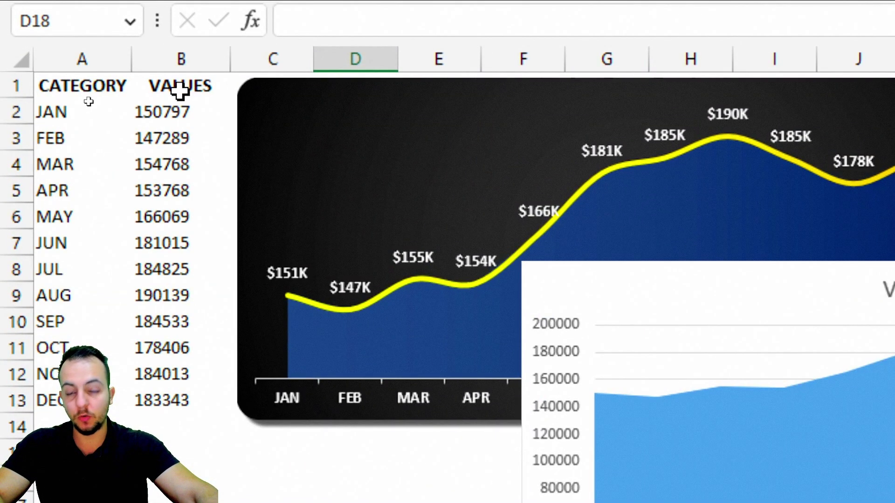
- Copy the VALUES column B1:B13 and paste it into the new area chart as a second data series
left_click_drag(178, 93, 174, 396)
left_click(196, 90)
left_click_drag(196, 90, 172, 403)
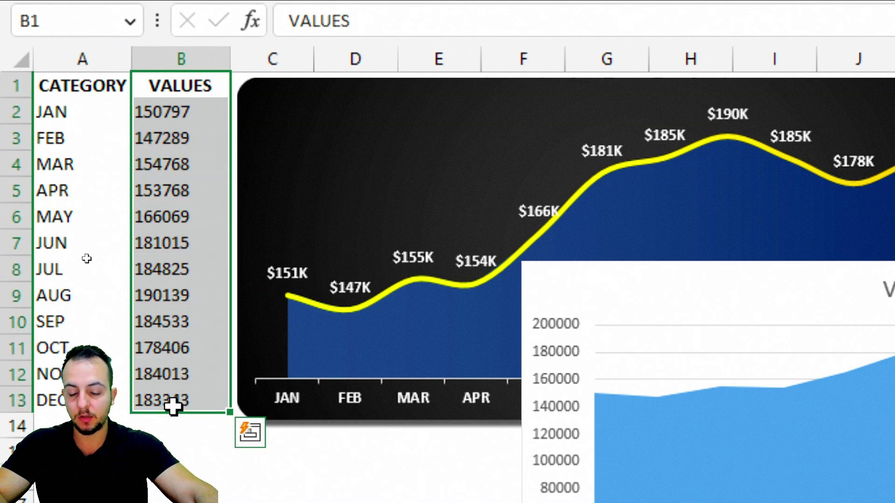
key("ctrl+c")
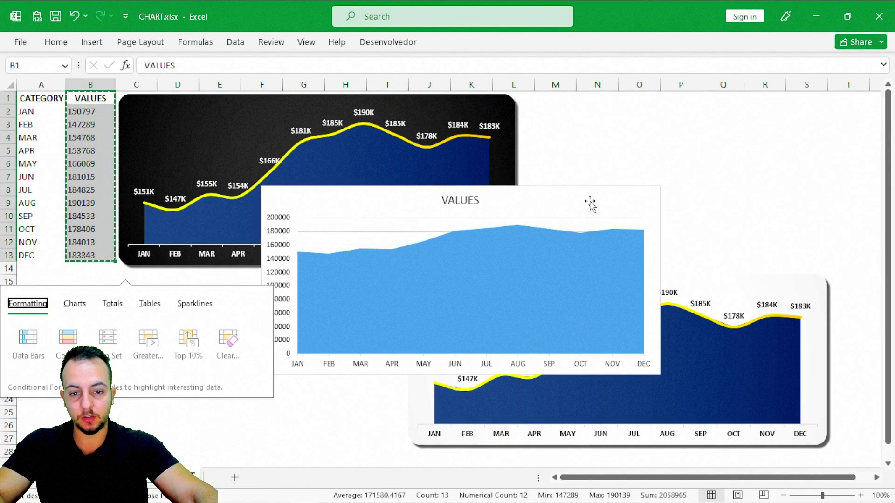
left_click(617, 192)
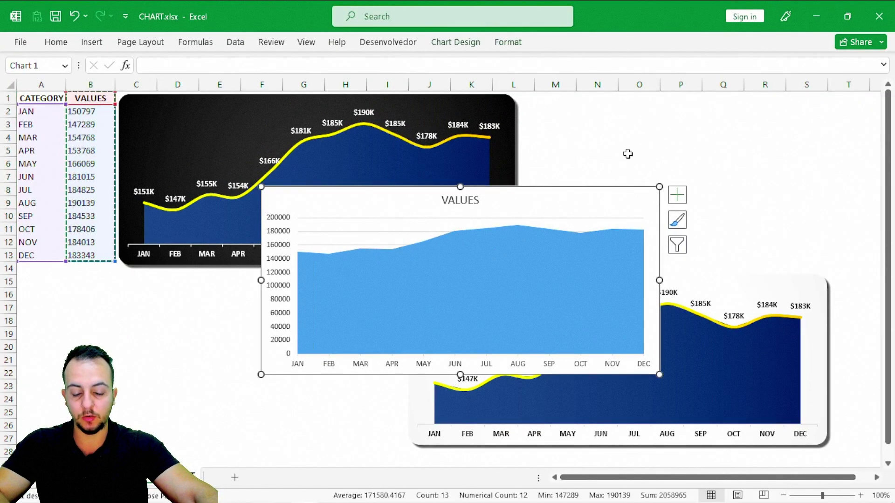
key("ctrl+v")
left_click(628, 154)
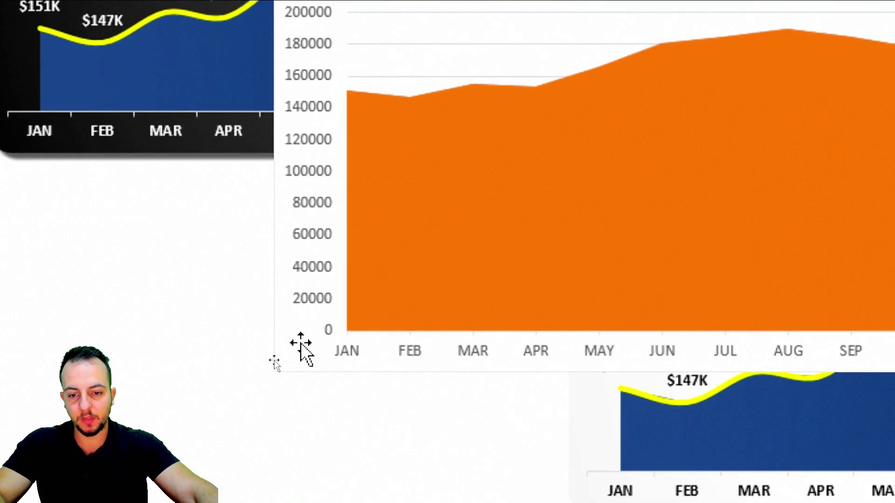
- Start changing the new chart's type and choose the Combo category
right_click(285, 357)
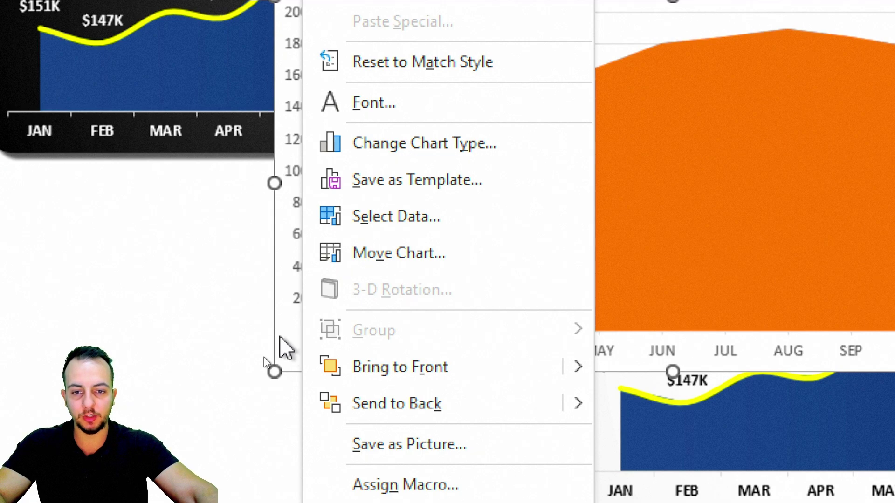
left_click(410, 144)
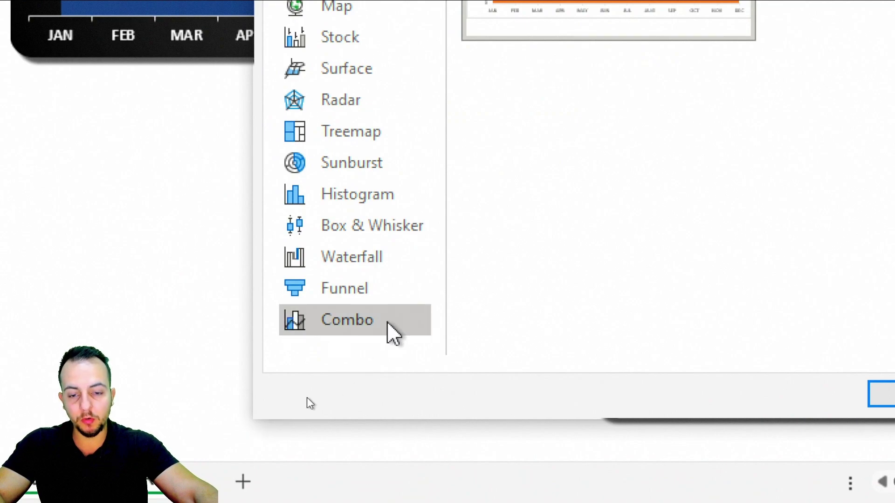
left_click(389, 334)
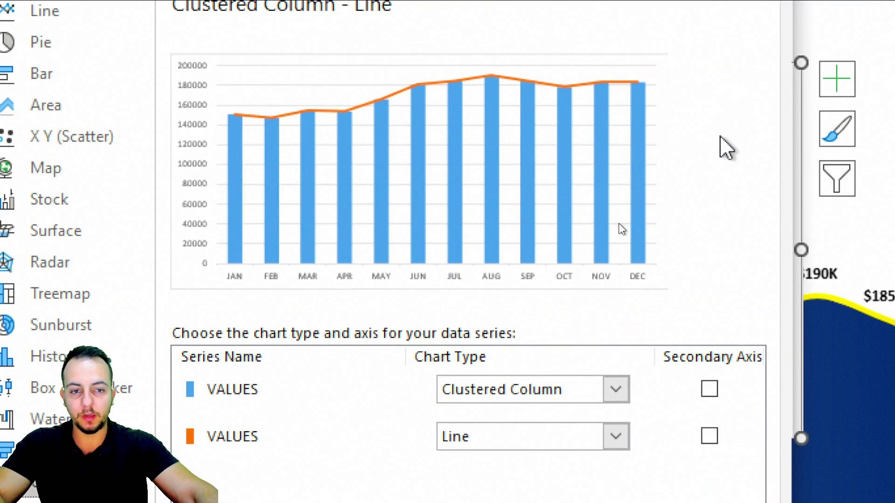
left_click_drag(192, 74, 671, 130)
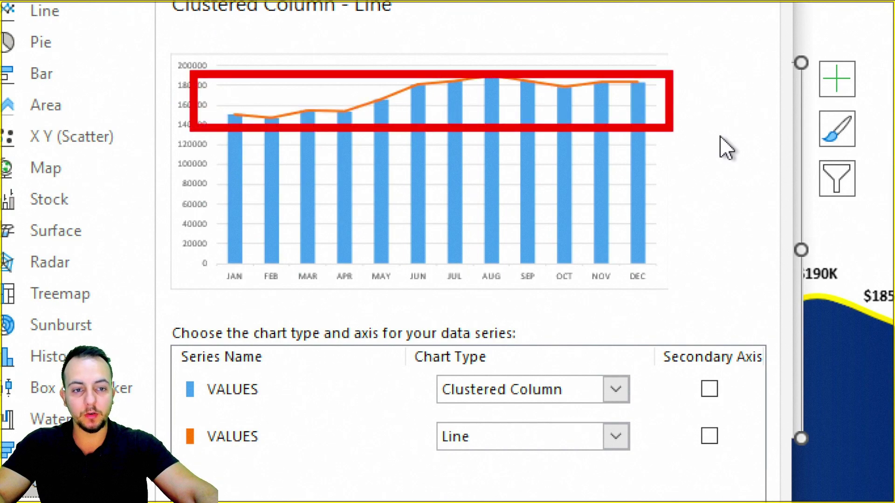
left_click_drag(755, 72, 691, 96)
key("ctrl+z")
key("ctrl+z")
left_click_drag(240, 112, 658, 78)
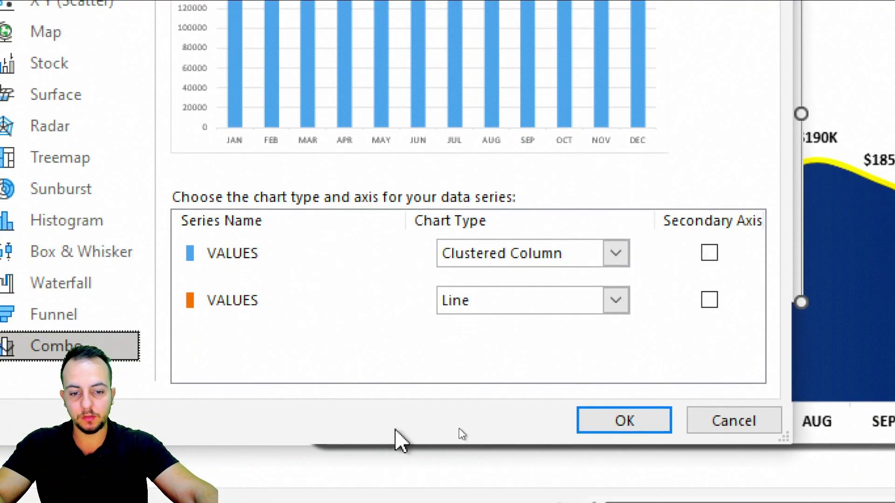
- Set the first VALUES series to Area, keep the second as Line, and apply the custom combination chart
left_click(506, 259)
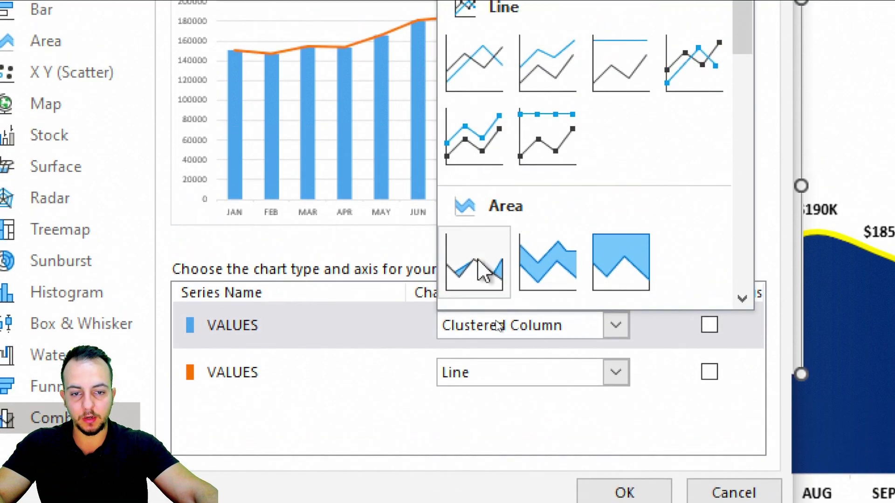
left_click(478, 272)
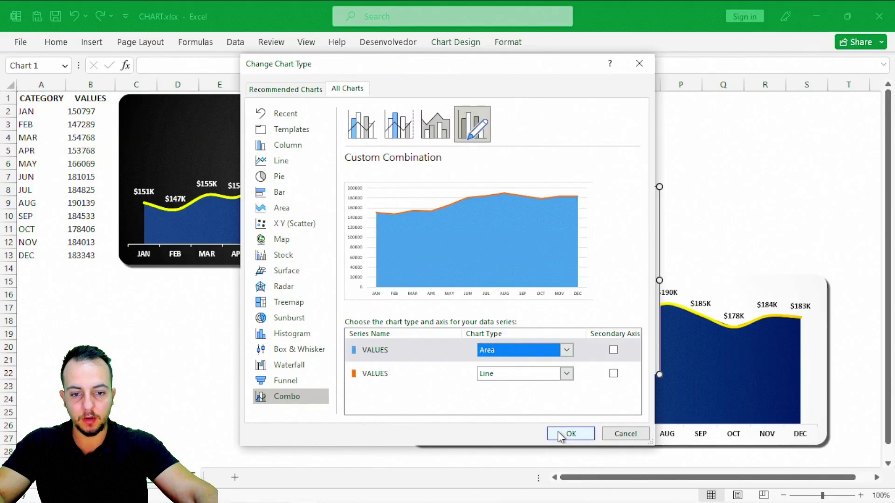
left_click(625, 400)
left_click(248, 410)
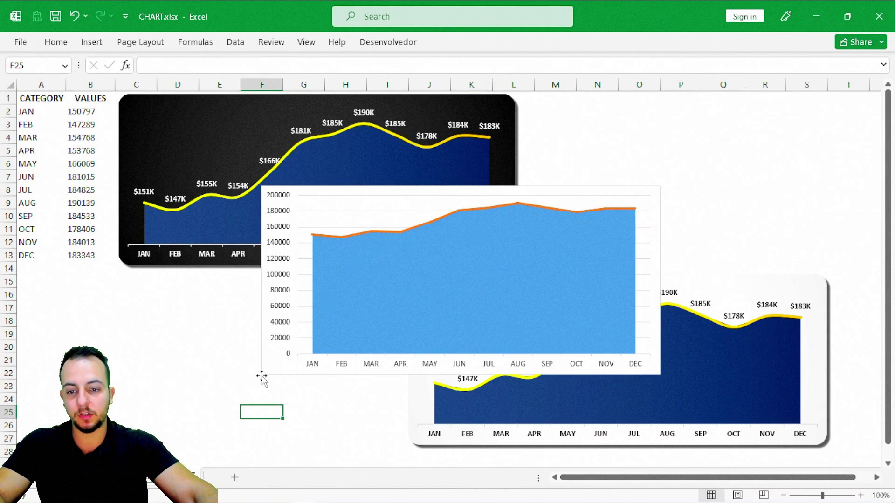
left_click_drag(262, 378, 225, 363)
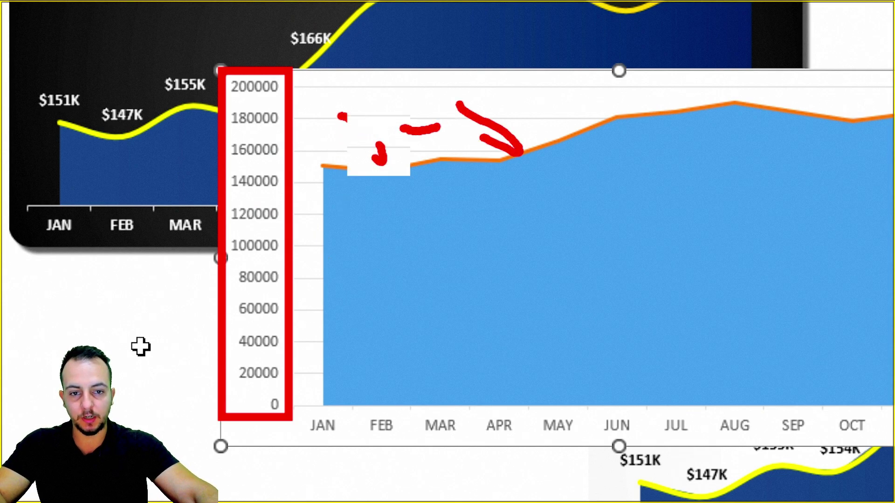
key("Escape")
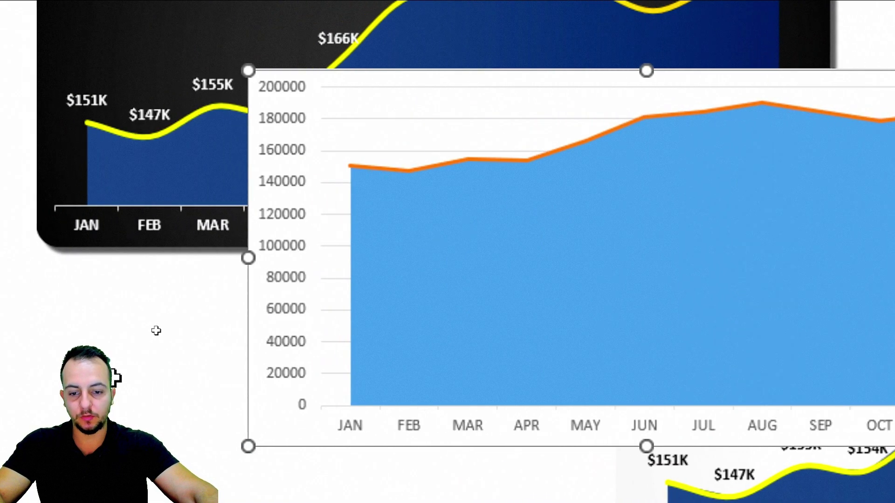
left_click(283, 172)
mouse_move(329, 127)
left_mouse_down()
mouse_move(373, 382)
mouse_move(372, 443)
mouse_move(444, 118)
mouse_move(503, 447)
left_mouse_up()
key("ctrl+z")
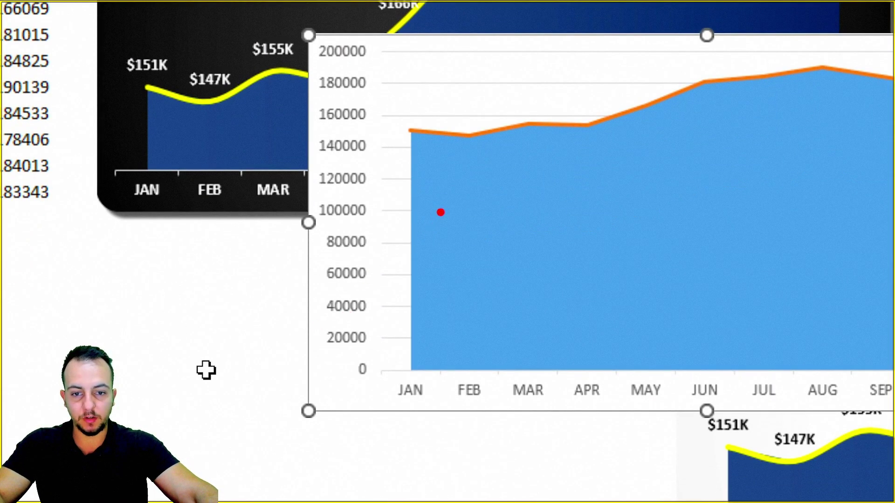
mouse_move(410, 155)
left_mouse_down()
mouse_move(471, 192)
mouse_move(411, 359)
left_mouse_up()
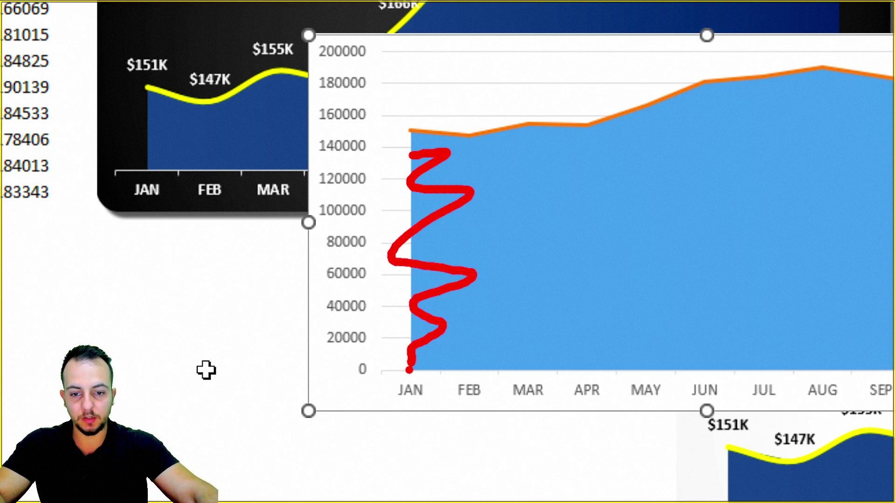
key("e")
mouse_move(302, 33)
left_mouse_down()
mouse_move(362, 60)
mouse_move(547, 110)
left_mouse_up()
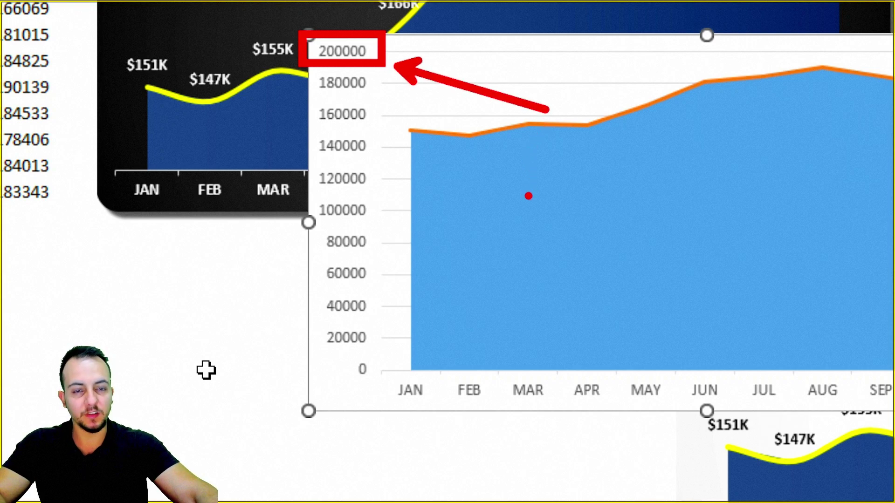
mouse_move(305, 348)
left_mouse_down()
mouse_move(392, 386)
mouse_move(527, 320)
left_mouse_up()
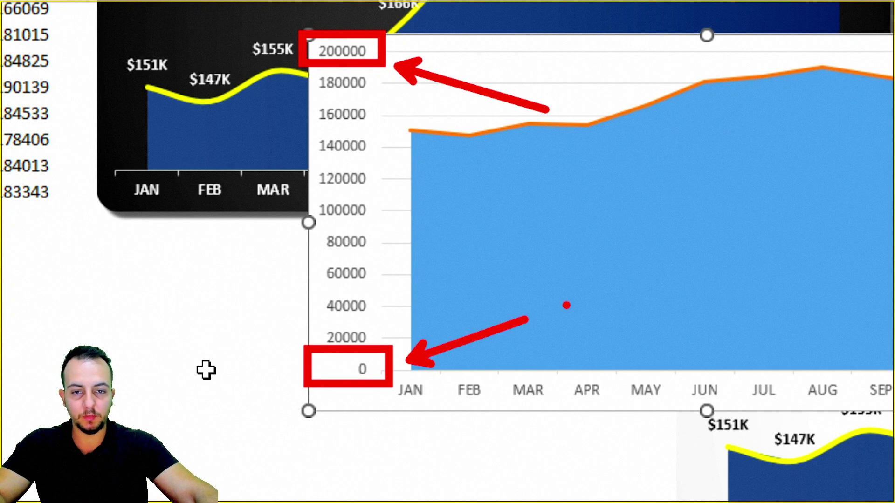
key("ctrl+z")
key("ctrl+z")
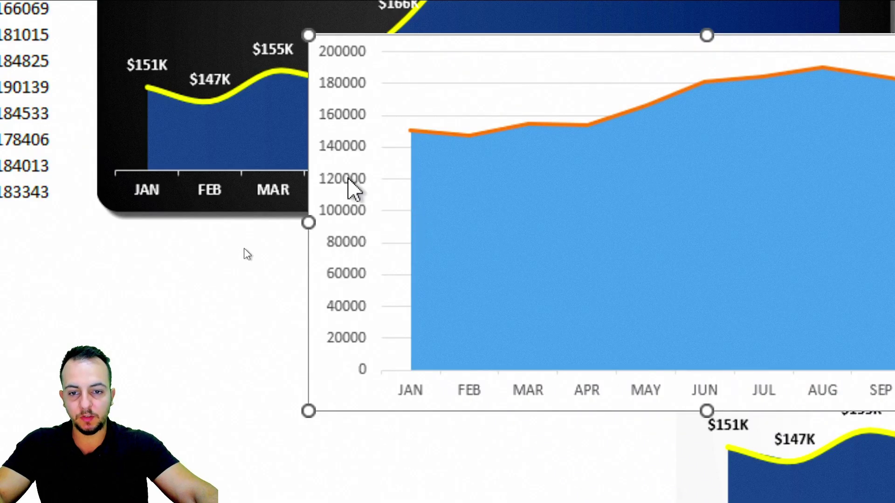
- Set the minimum bound of the new chart's vertical axis to 120000
left_click(349, 185)
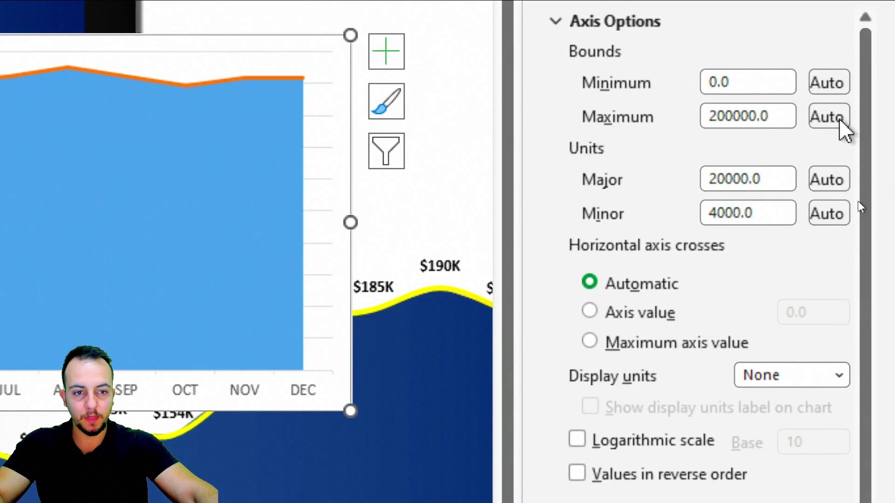
left_click_drag(516, 192, 380, 191)
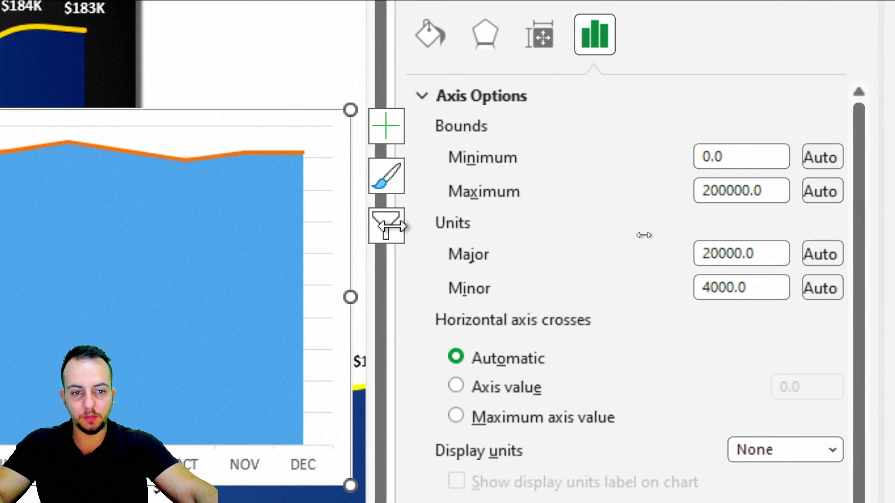
left_click(746, 161)
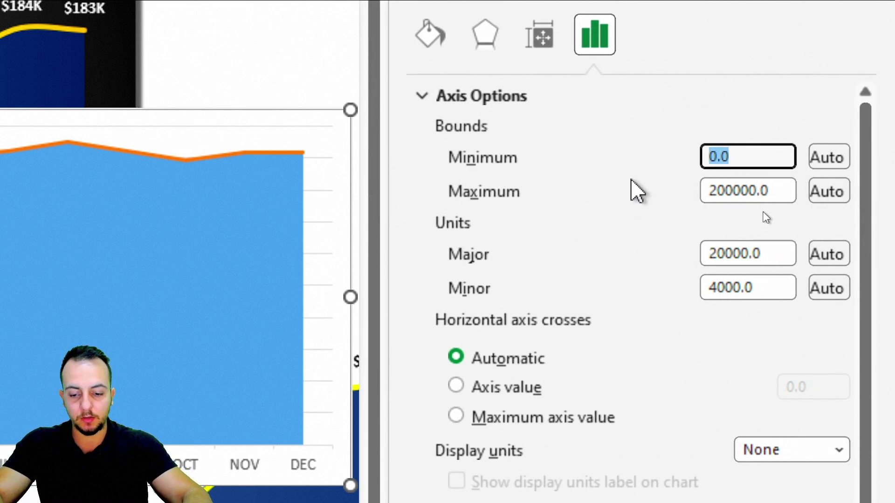
type("12000")
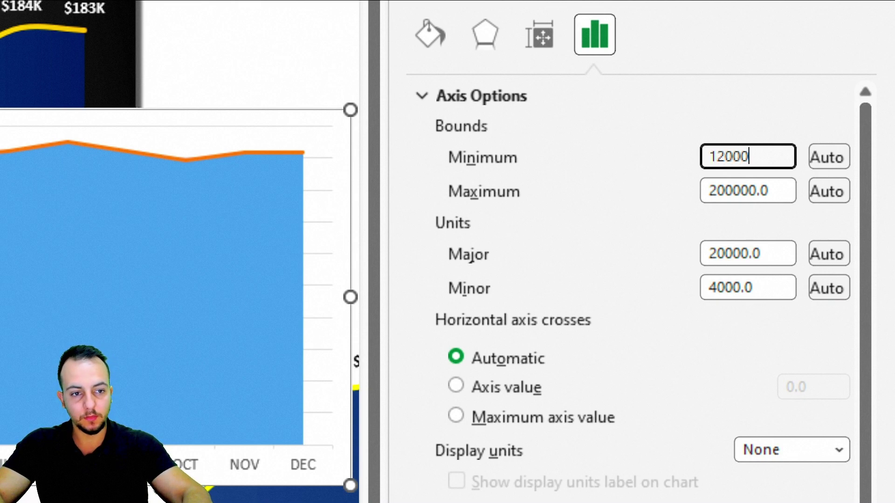
type("0")
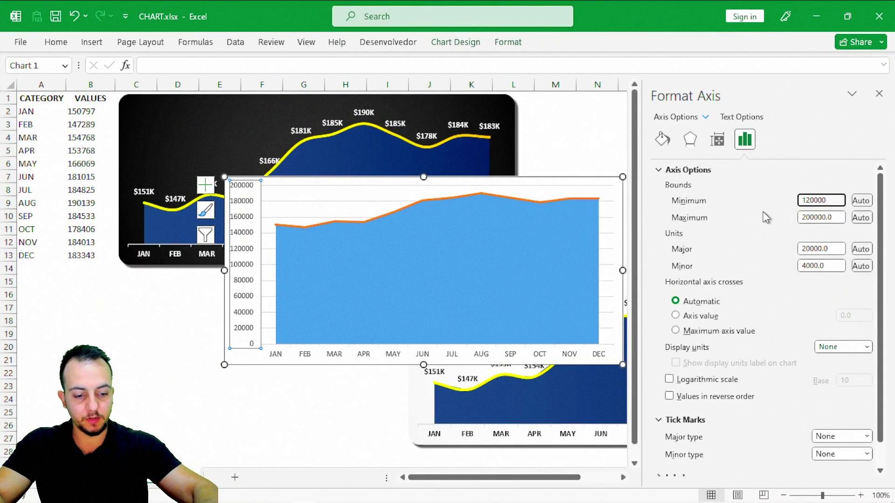
key("Return")
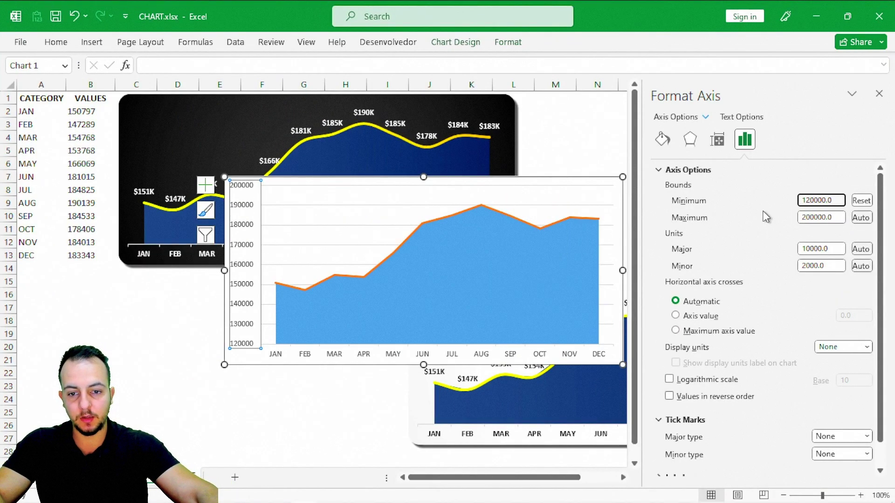
left_click(878, 95)
left_click(239, 409)
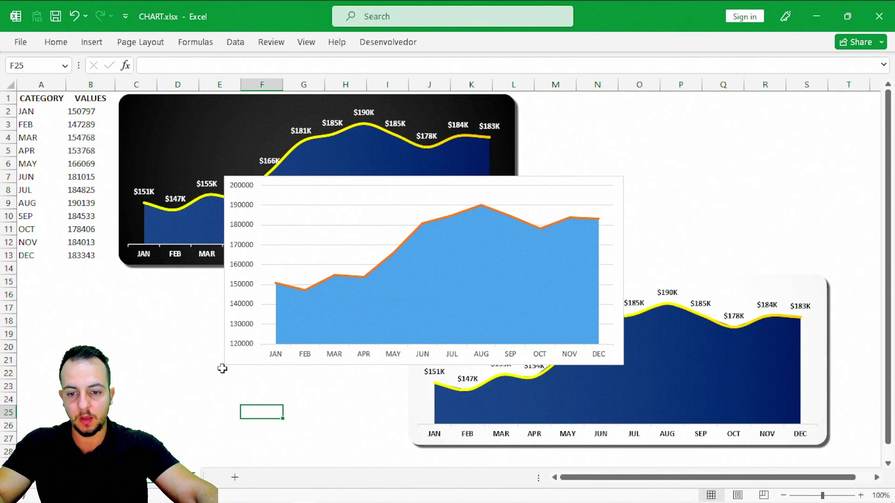
- Set the new chart's vertical axis minimum bound to 130000 and close the axis formatting options
double_click(264, 238)
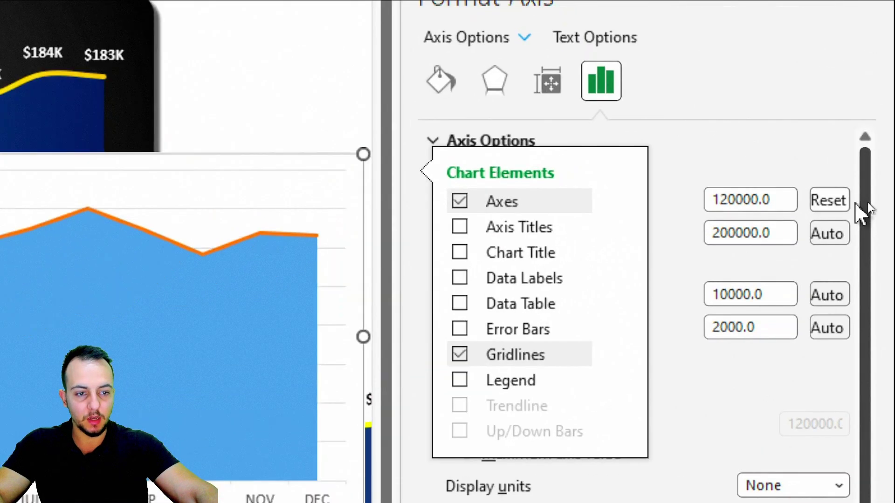
left_click(801, 200)
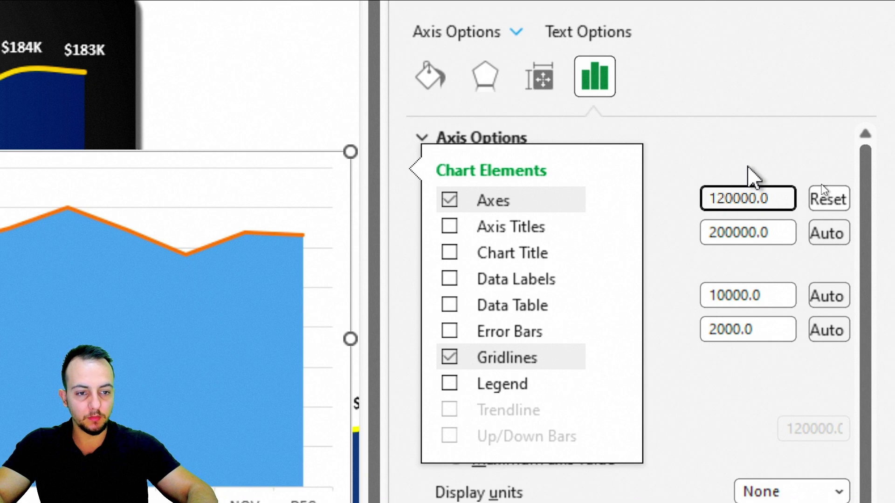
type("3")
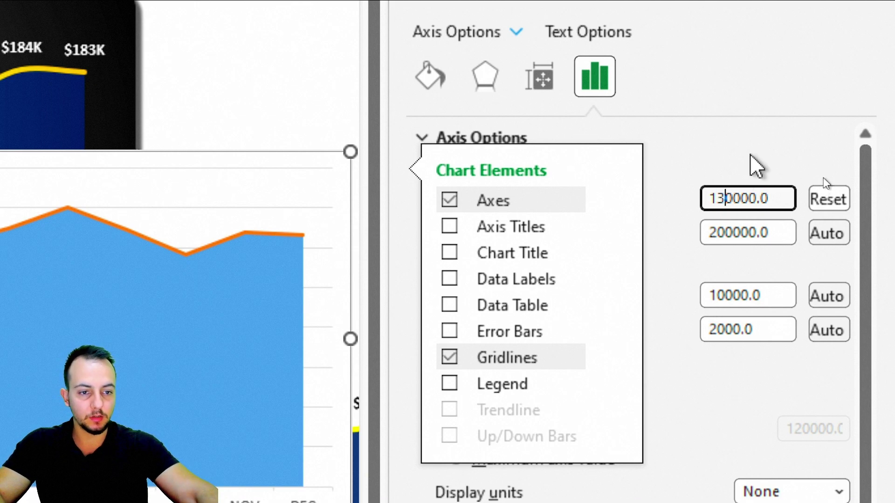
key("Return")
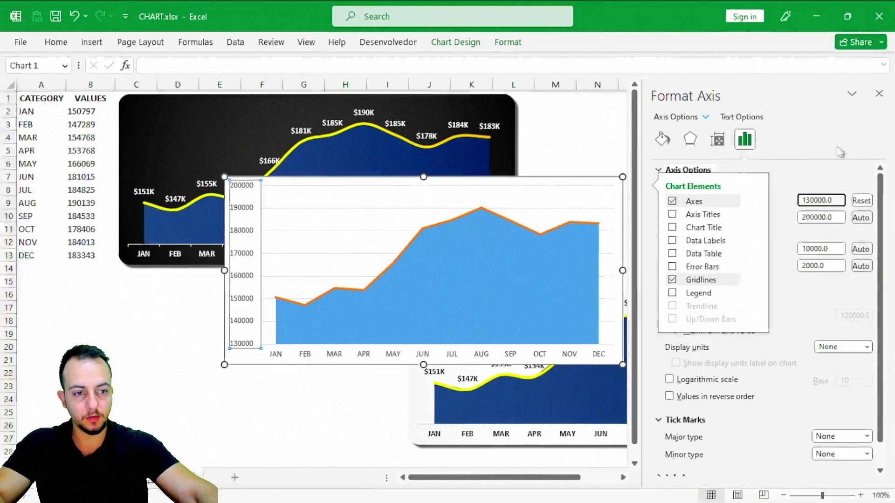
left_click(879, 94)
left_click(629, 113)
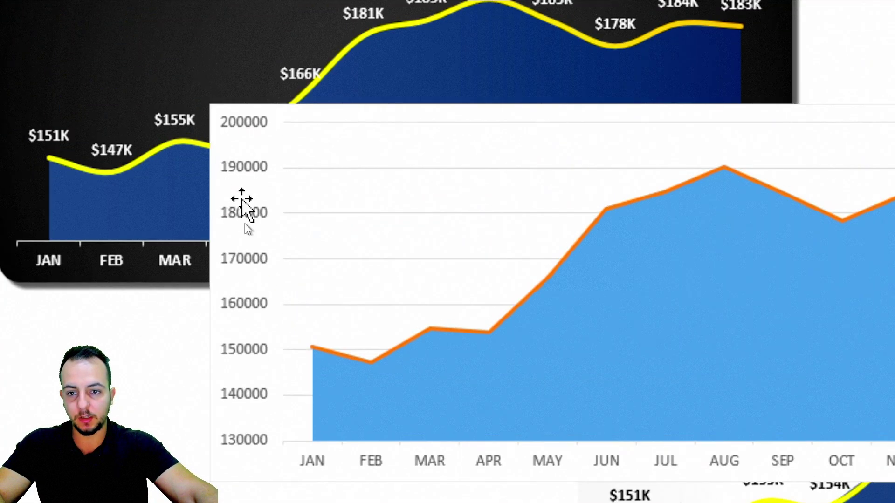
- Delete the vertical axis and the horizontal gridlines from the new chart
left_click(246, 219)
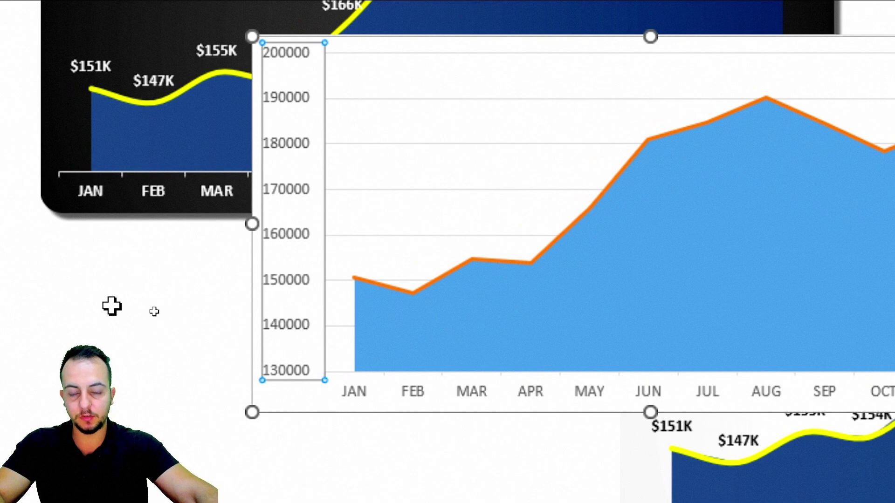
key("Delete")
left_click(371, 190)
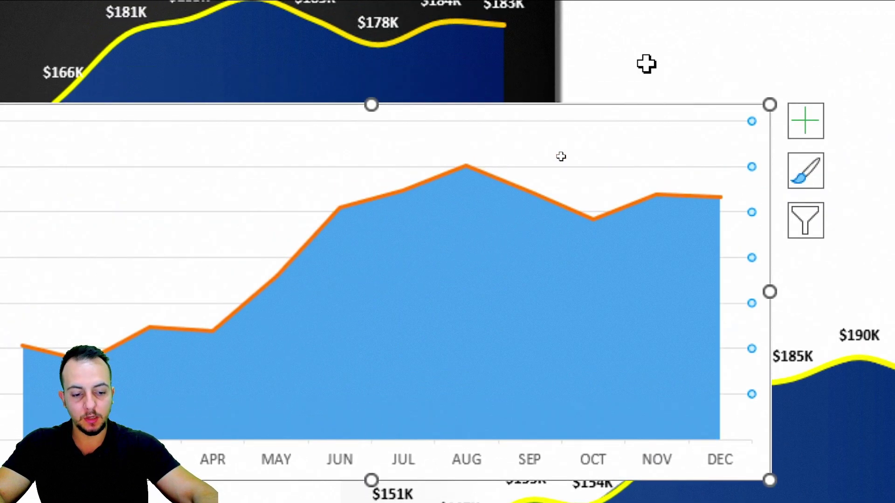
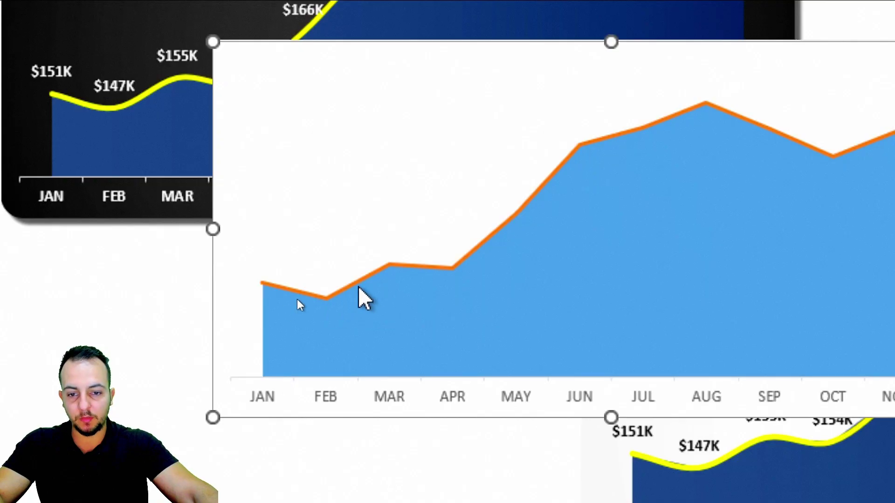
- Add data labels to the orange line series, positioned above its points
left_click(361, 278)
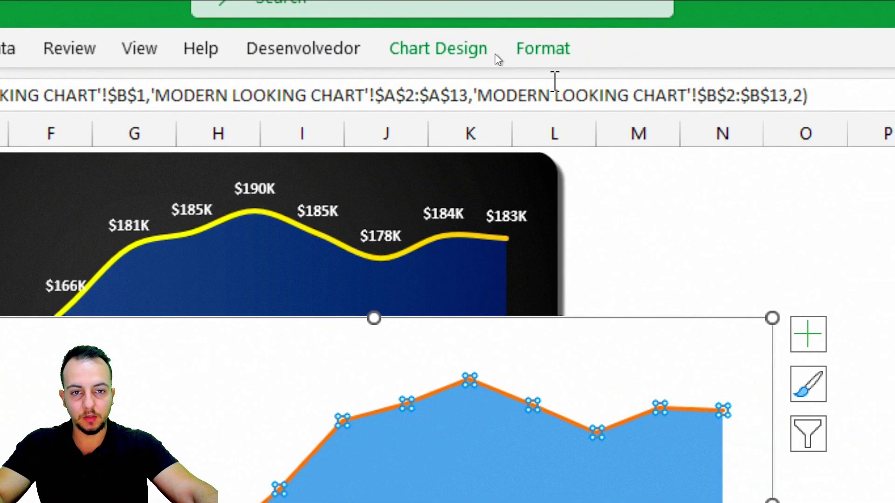
left_click(461, 52)
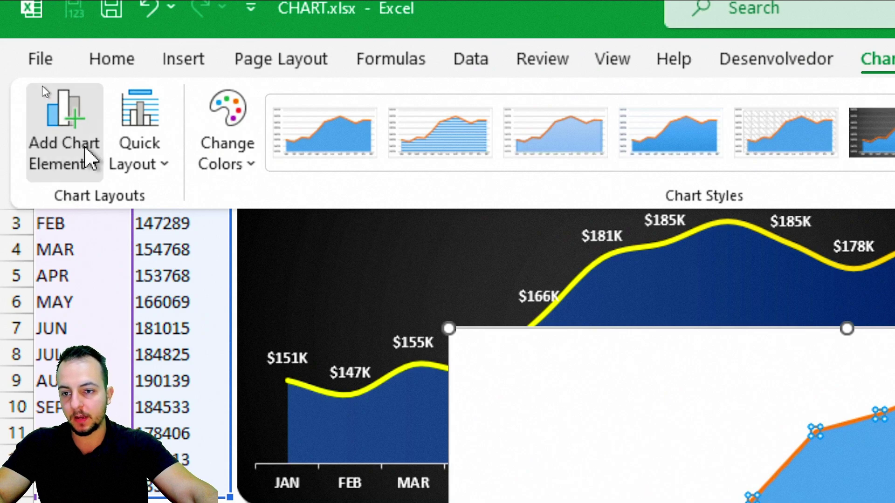
left_click(85, 146)
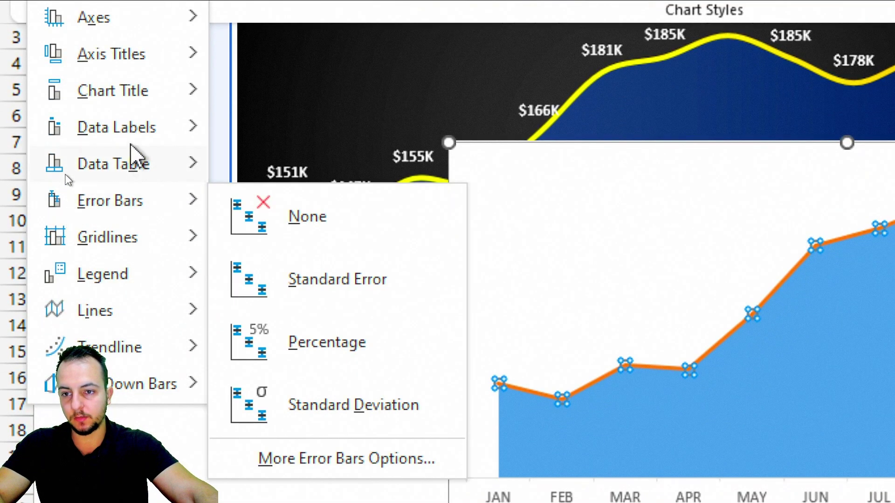
mouse_move(150, 136)
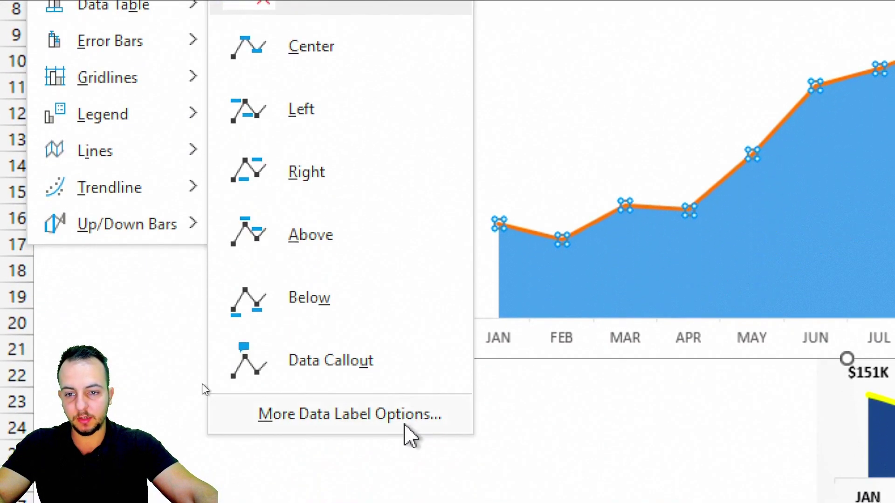
left_click(349, 245)
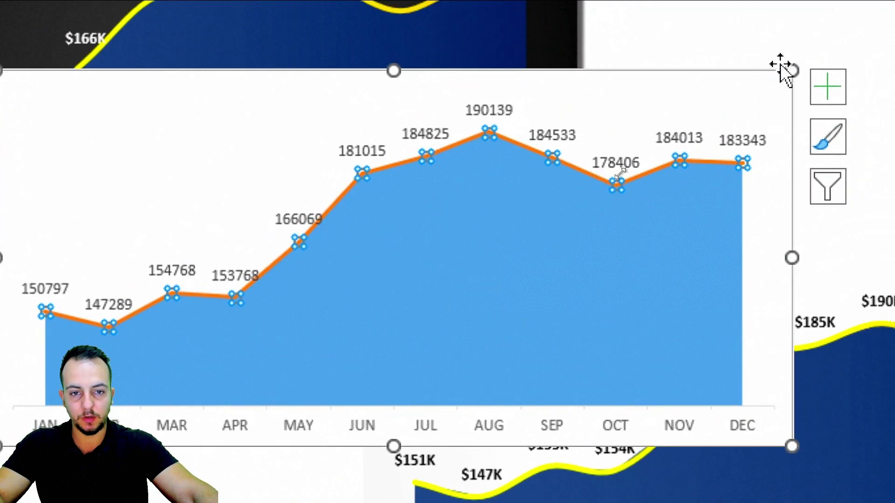
left_click(696, 40)
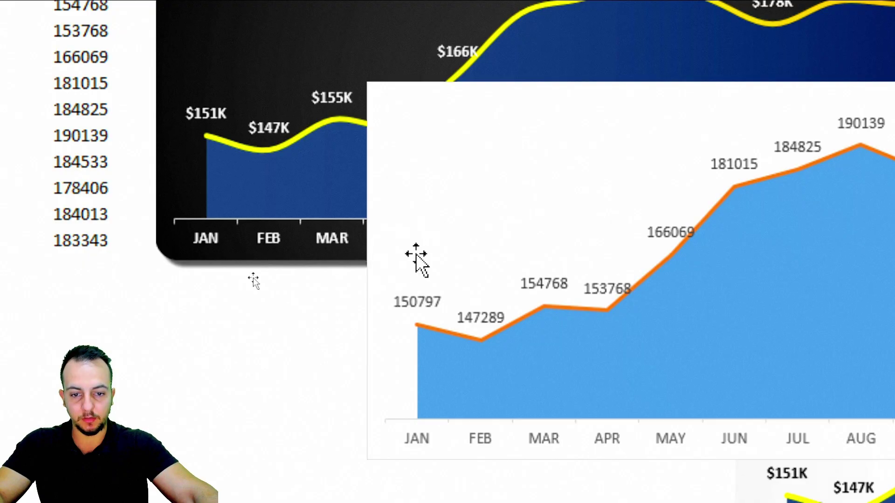
- Format the line's data labels as Currency with the $ symbol and 0 decimal places
left_click(432, 307)
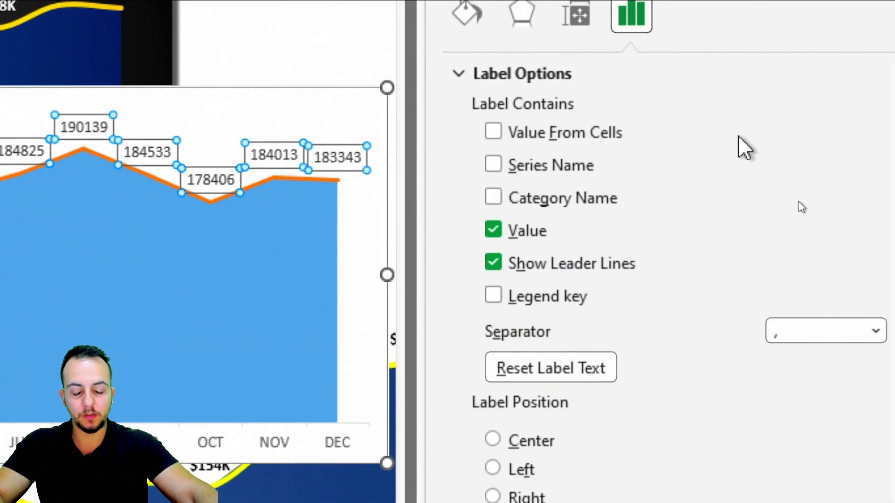
scroll(873, 182, "down", 2)
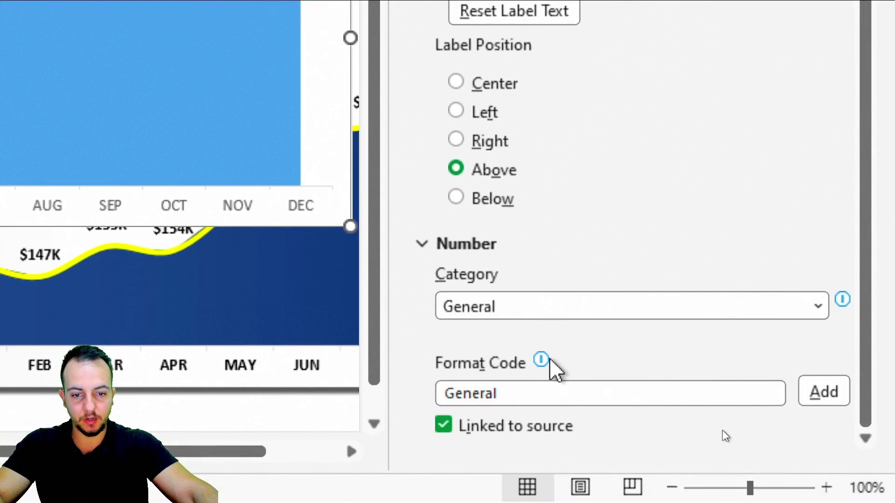
left_click(510, 314)
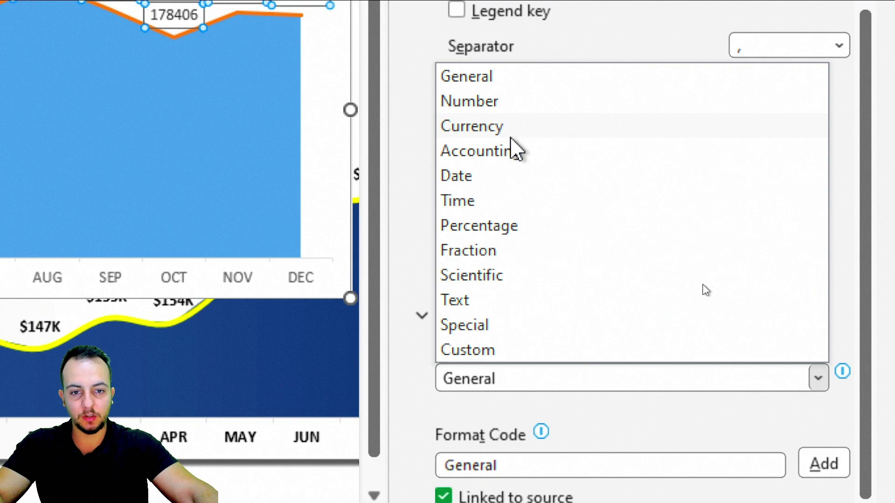
left_click(526, 129)
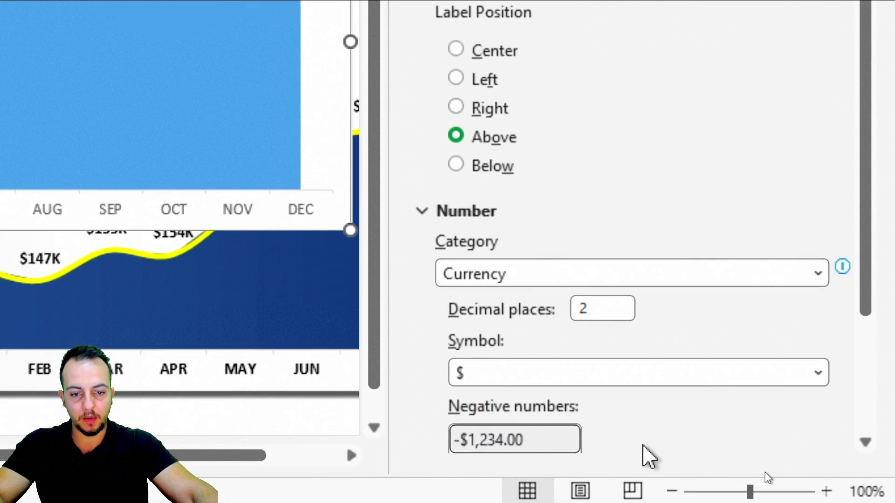
key("Tab")
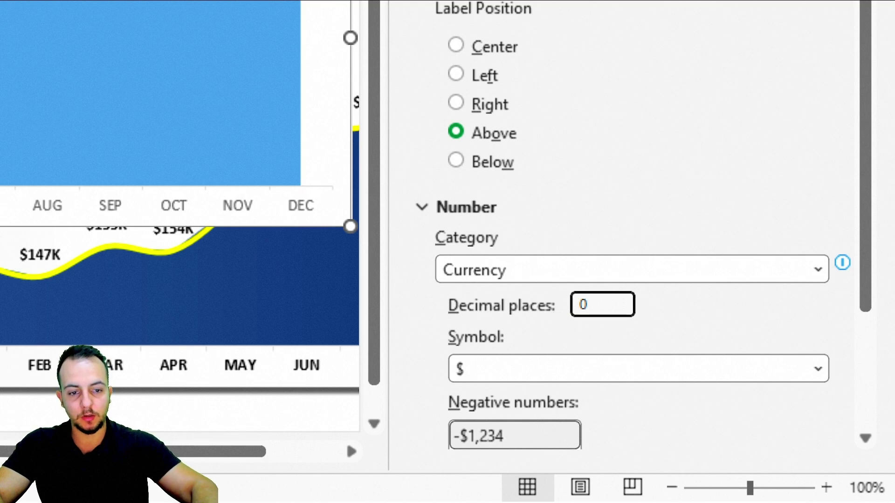
left_click_drag(873, 110, 855, 259)
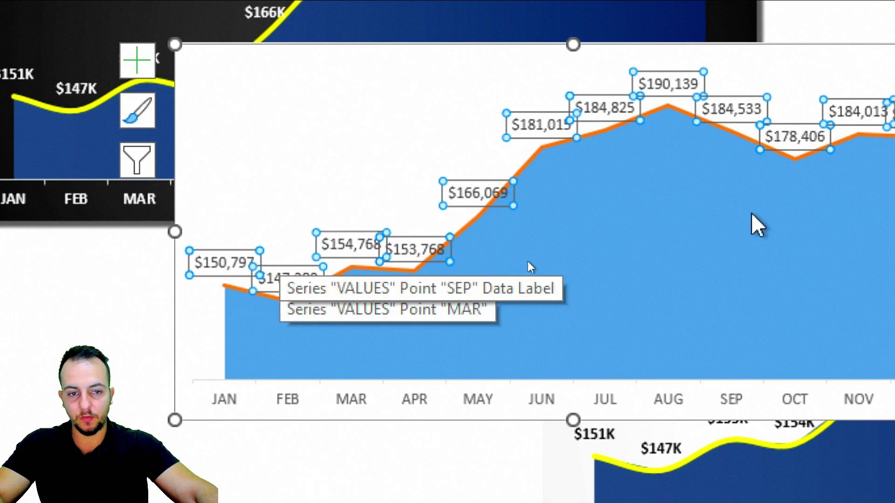
type("0")
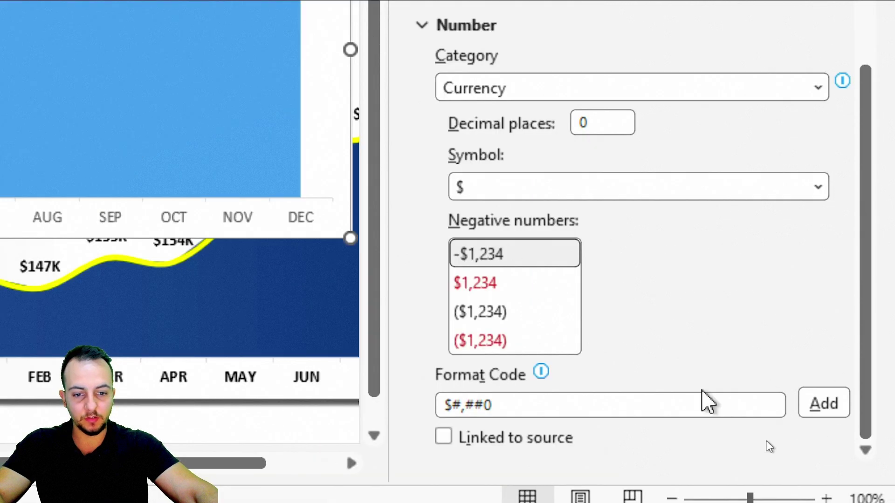
- Apply the custom number format code $#,k to the data labels and close their formatting options
triple_click(502, 409)
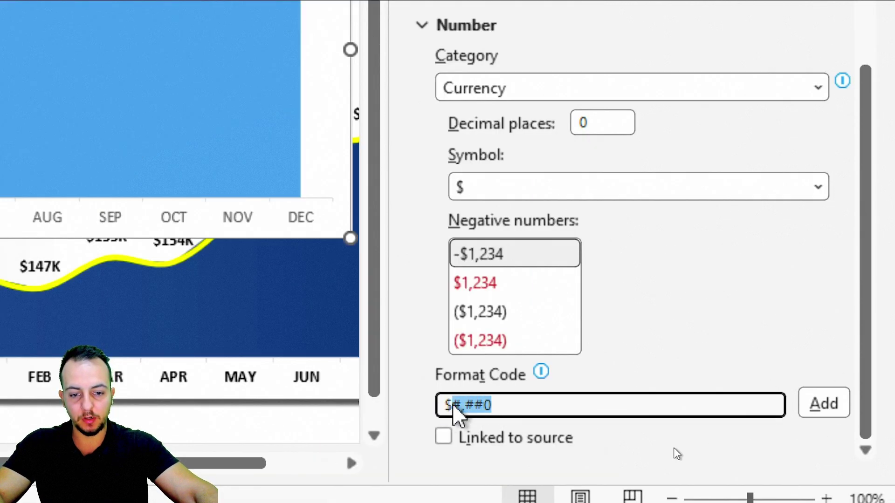
key("BackSpace")
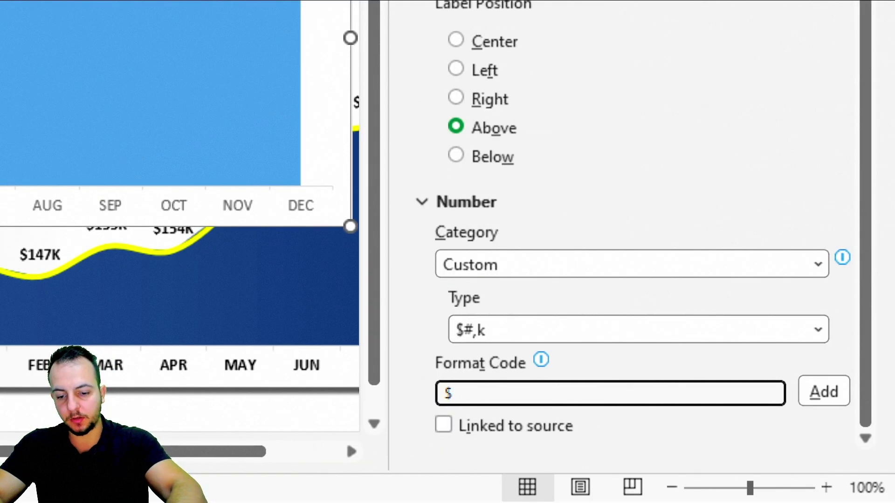
type("#,k")
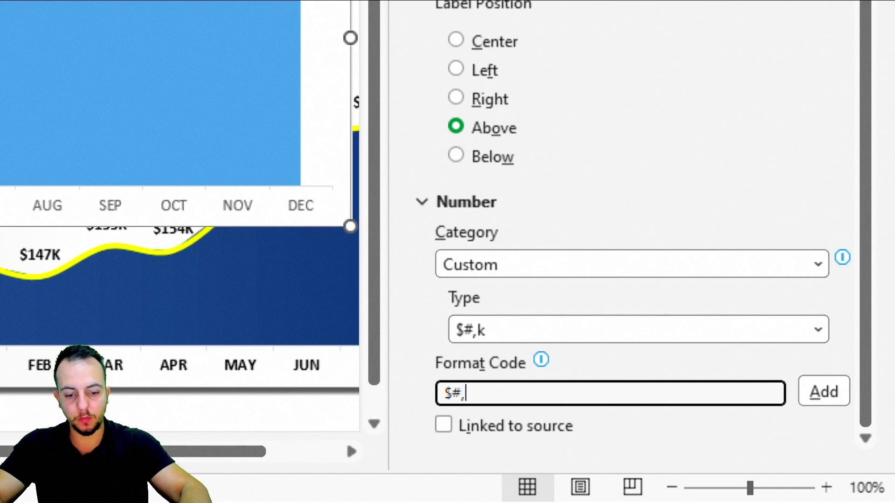
left_click(822, 393)
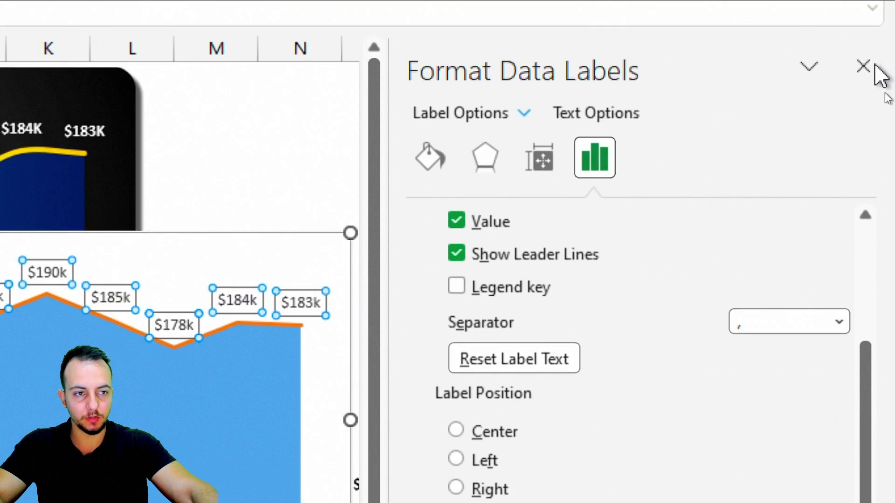
left_click(867, 67)
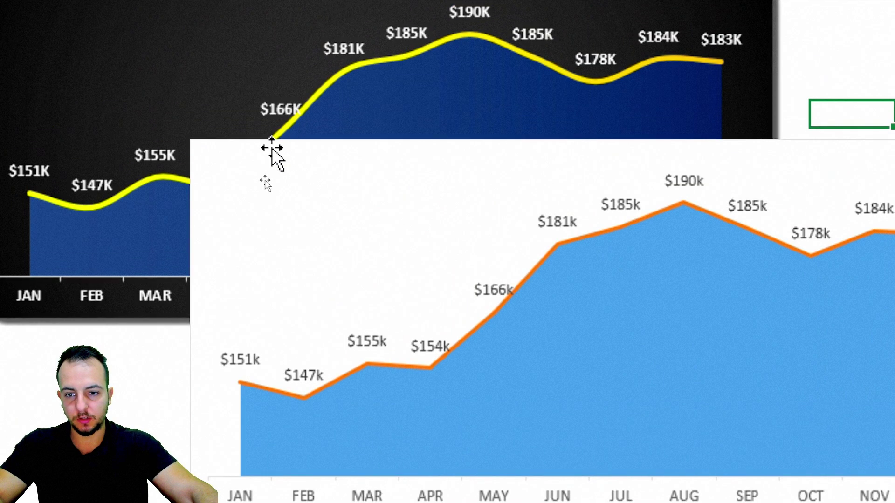
- Remove the outline and the fill from the new chart's background
left_click(273, 150)
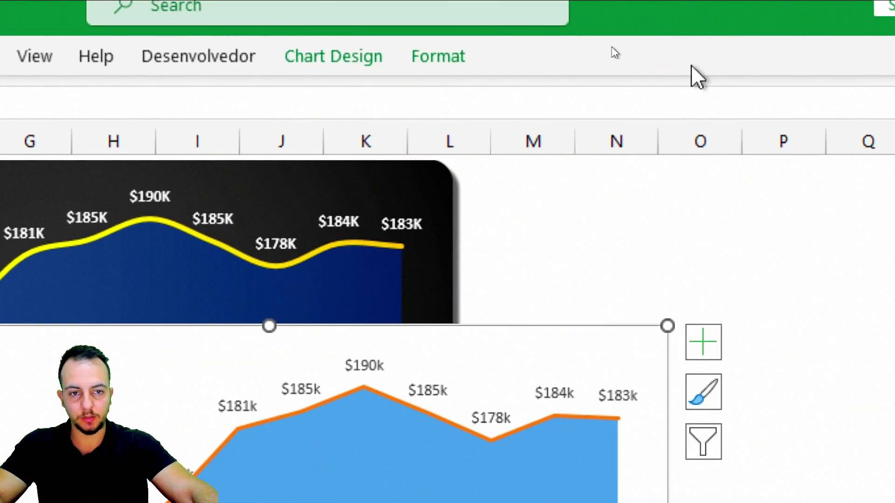
left_click(431, 57)
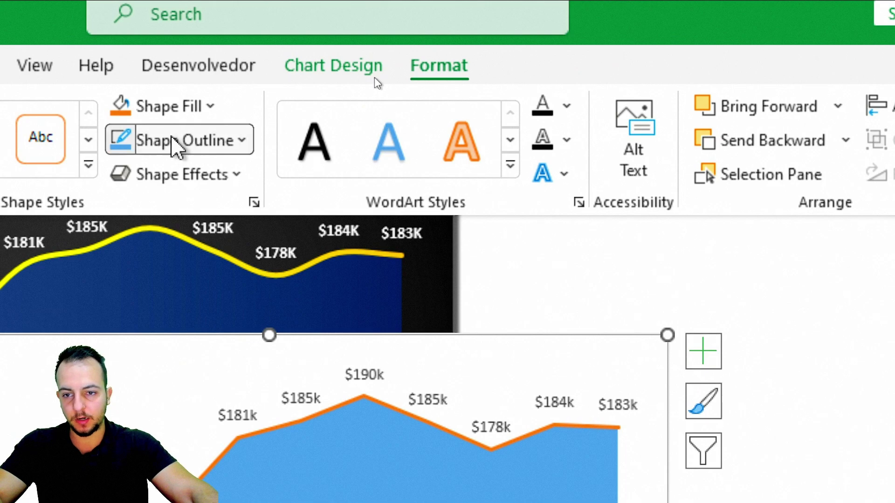
left_click(174, 139)
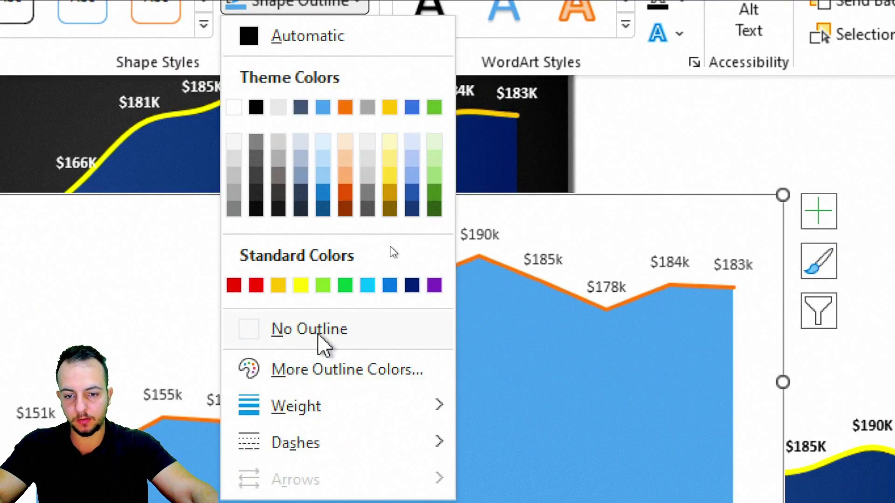
left_click(210, 471)
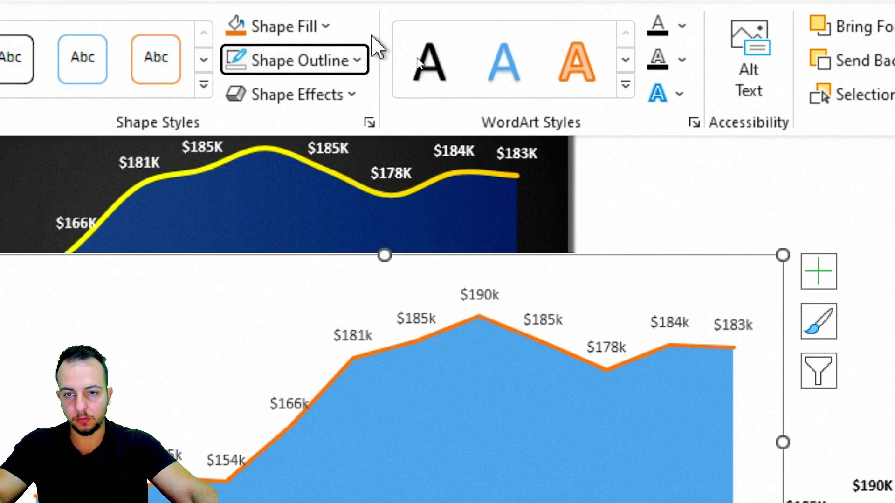
left_click(300, 35)
left_click(336, 361)
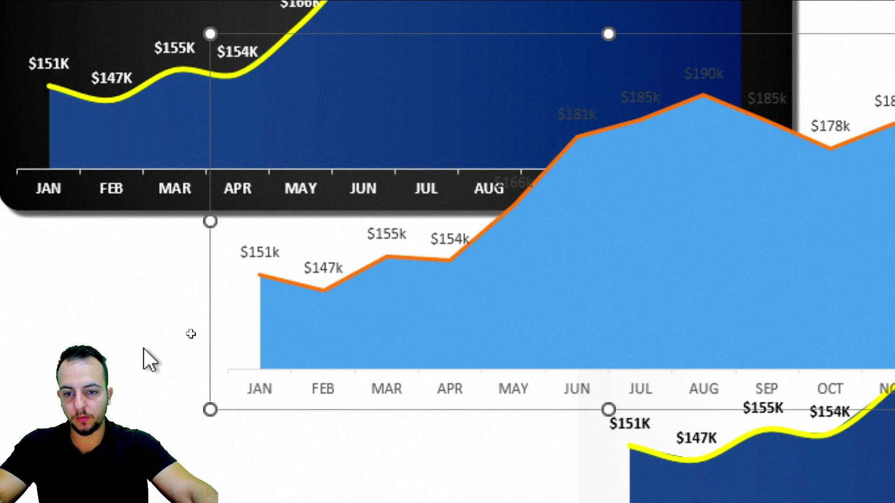
left_click(145, 350)
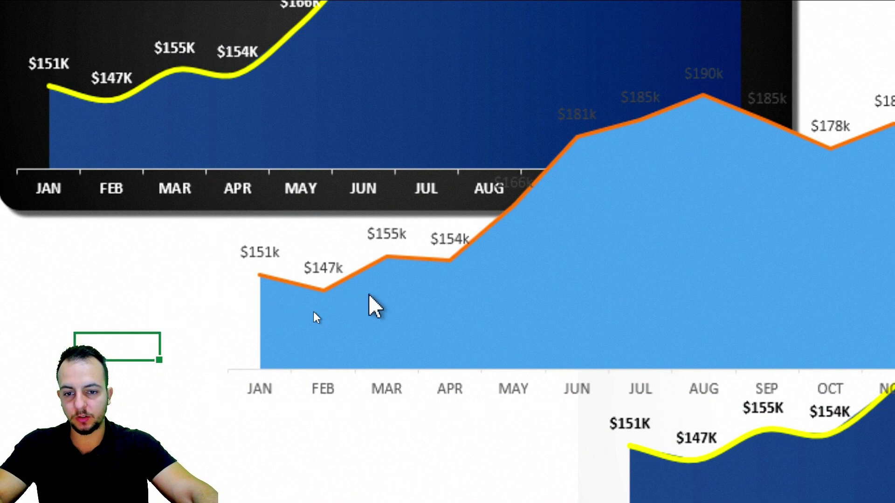
- Move the transparent chart down so it overlaps both sample charts
left_click(894, 56)
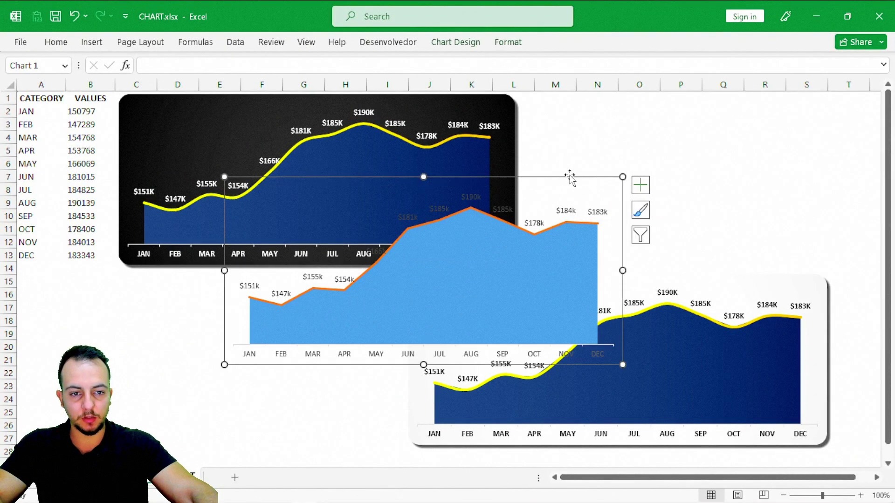
left_click_drag(570, 176, 517, 201)
key("Escape")
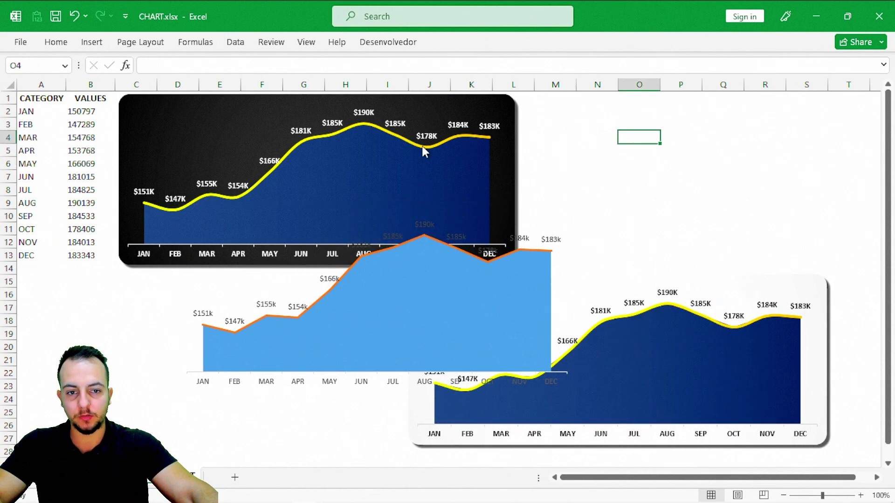
left_click_drag(104, 74, 538, 266)
key("Escape")
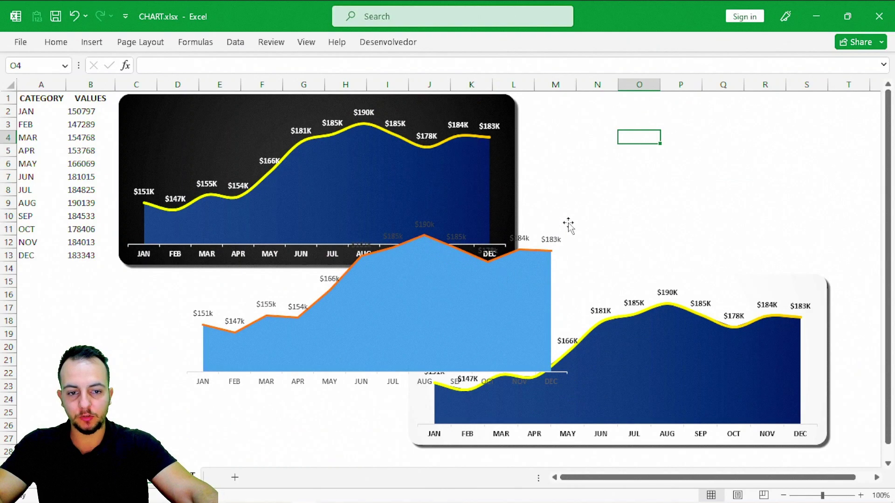
- Place the new chart on the empty cells beside the dark sample chart and resize it to span columns M to V, rows 1 to 13
left_click(539, 226)
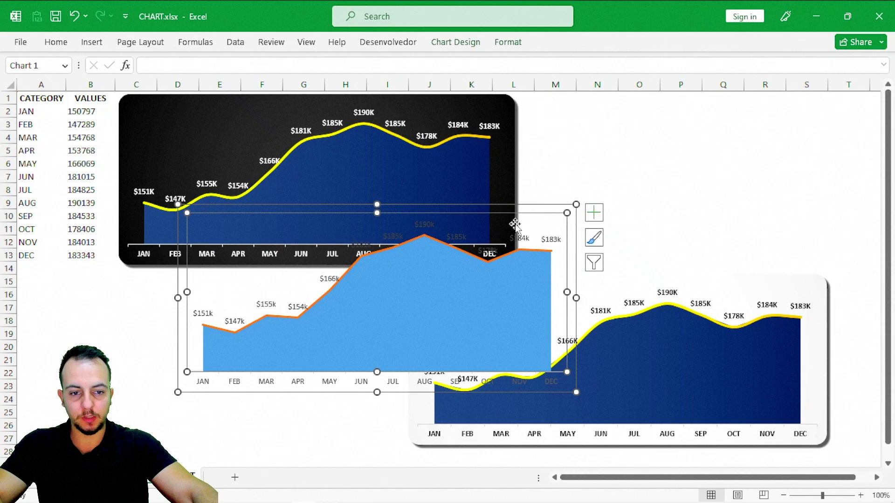
left_click_drag(175, 275, 493, 240)
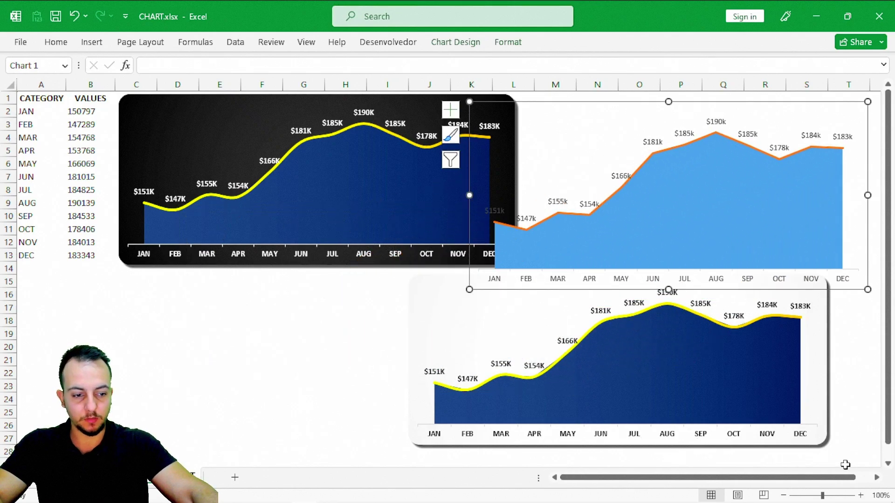
left_click(877, 477)
left_click(877, 478)
left_click_drag(401, 291, 465, 282)
left_click_drag(295, 92, 294, 101)
mouse_move(297, 279)
left_mouse_down()
mouse_move(306, 261)
mouse_move(297, 262)
left_mouse_up()
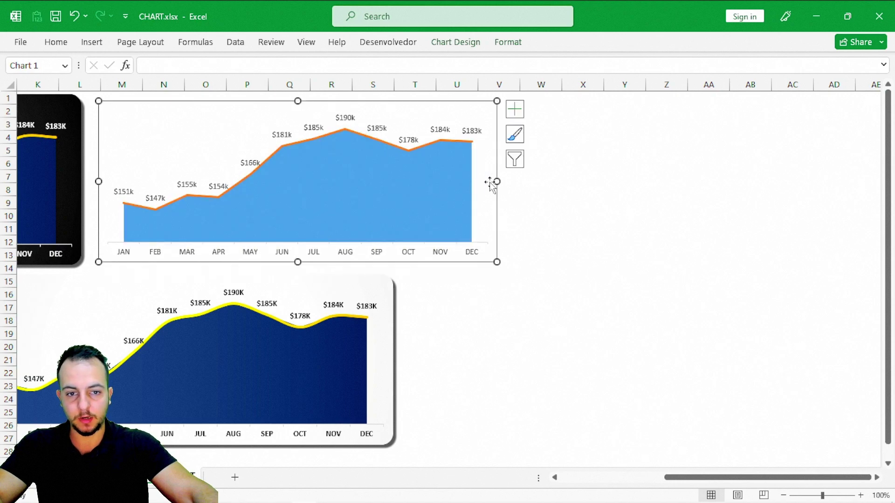
left_click_drag(497, 182, 521, 183)
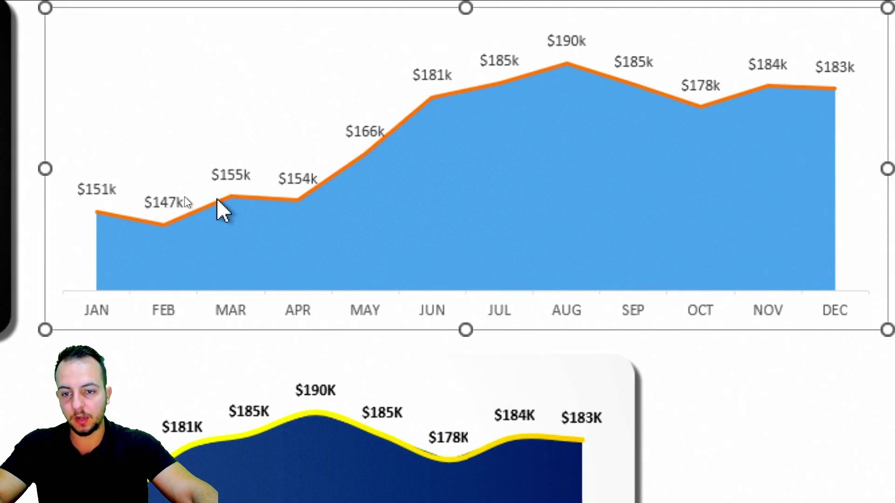
- Format the orange line series with a gradient line
left_click(218, 202)
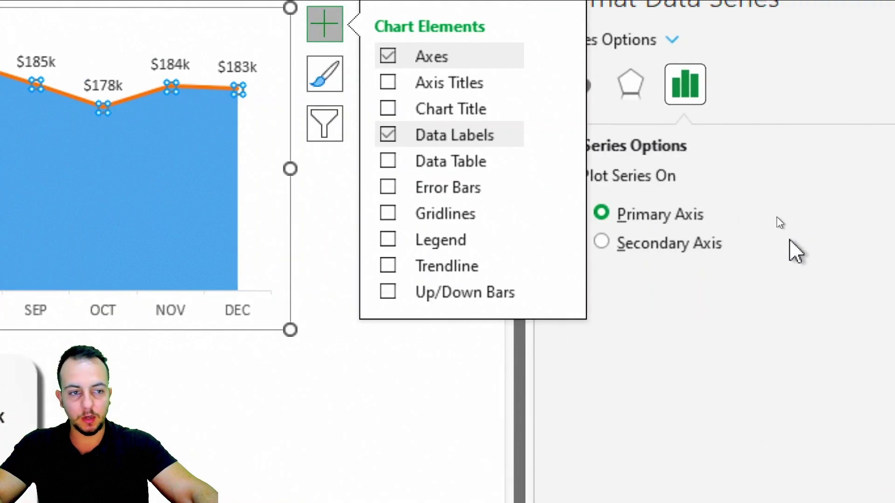
left_click(699, 103)
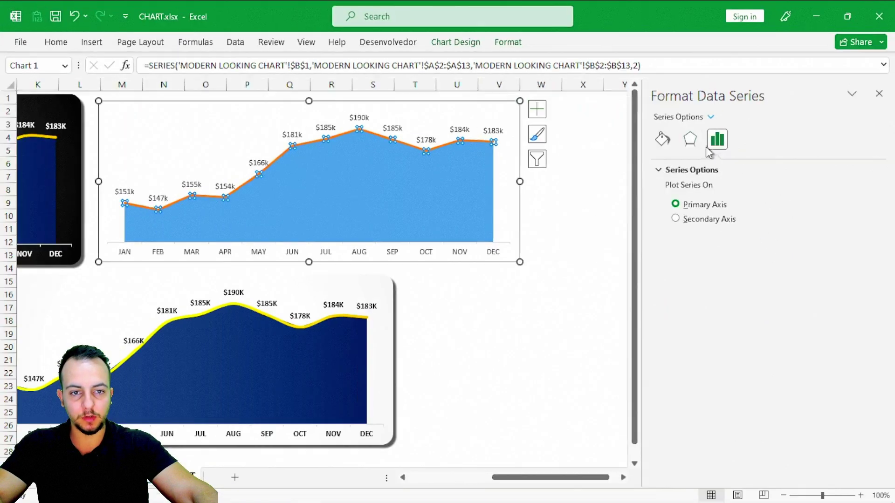
left_click(666, 145)
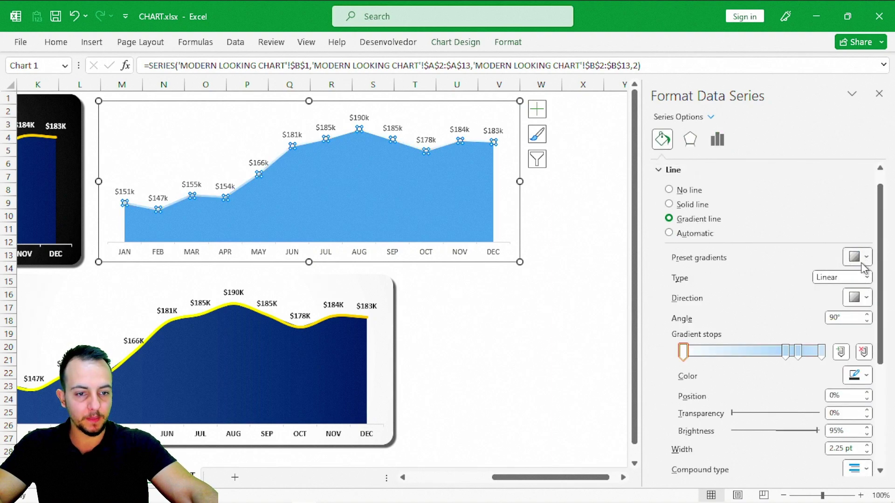
scroll(879, 303, "down", 1)
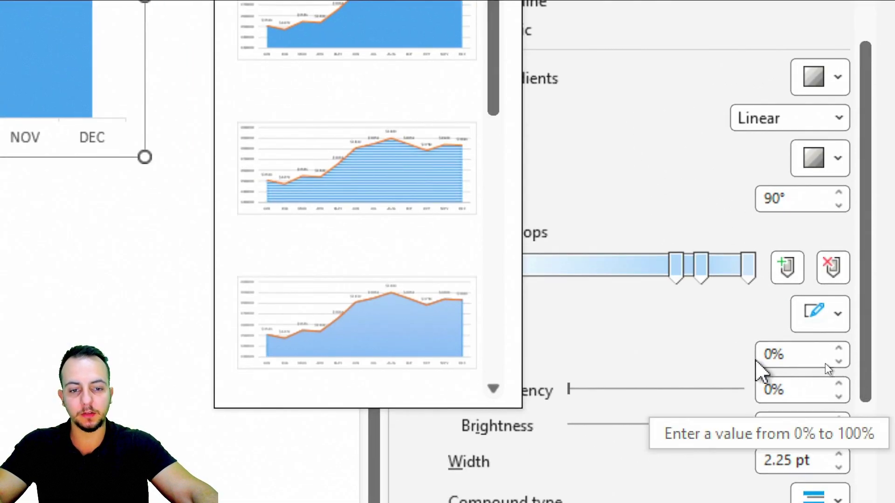
left_click(692, 352)
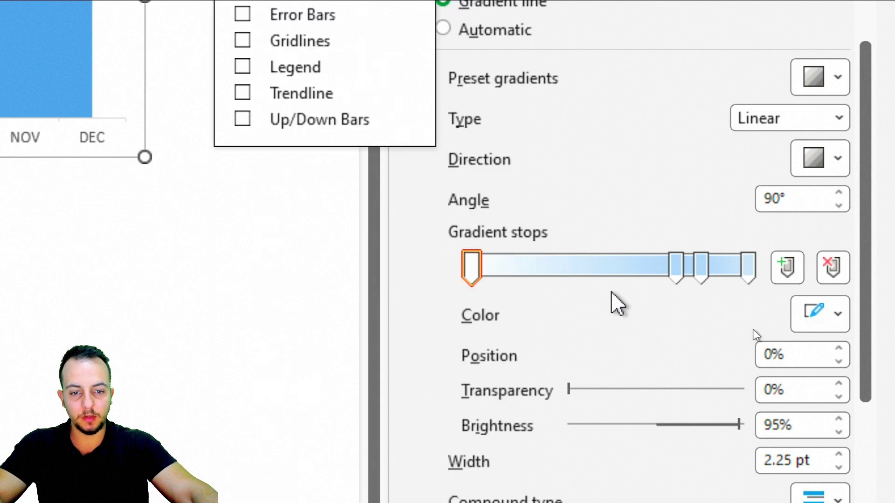
- Delete the line gradient's first two stops and move the 83% stop to position 0%
scroll(846, 205, "down", 3)
left_click(832, 174)
left_click(833, 173)
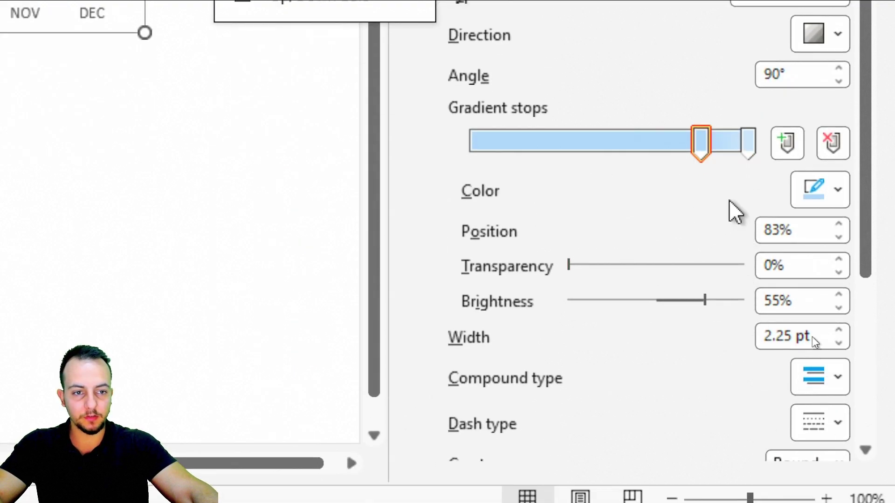
left_click_drag(701, 136, 446, 152)
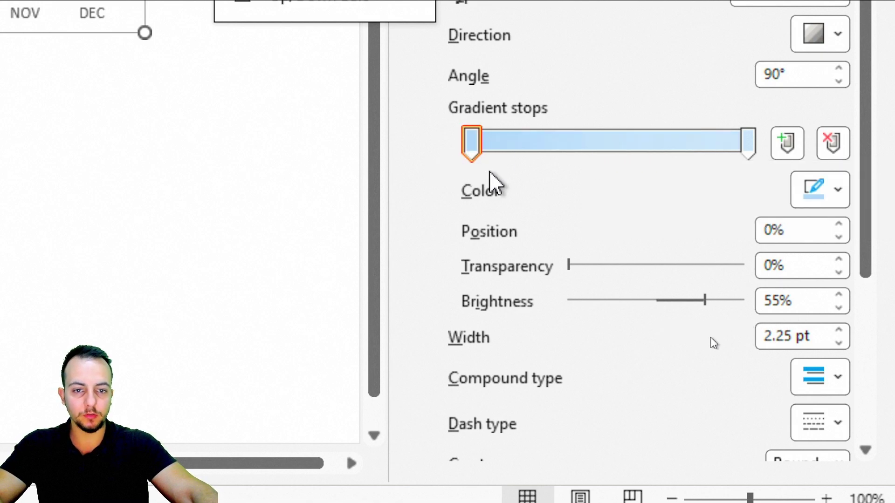
- Color the line's gradient stops gold at 0% and standard yellow at 100%
left_click(814, 191)
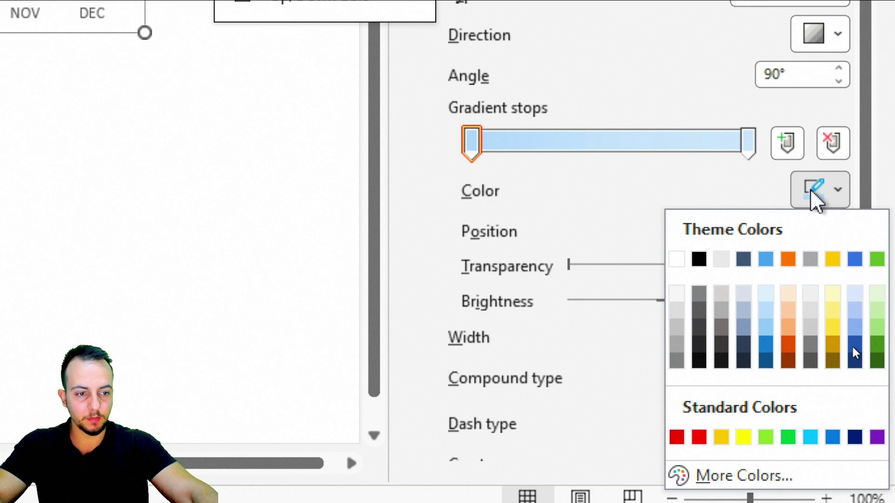
left_click(833, 259)
left_click(748, 142)
left_click(817, 186)
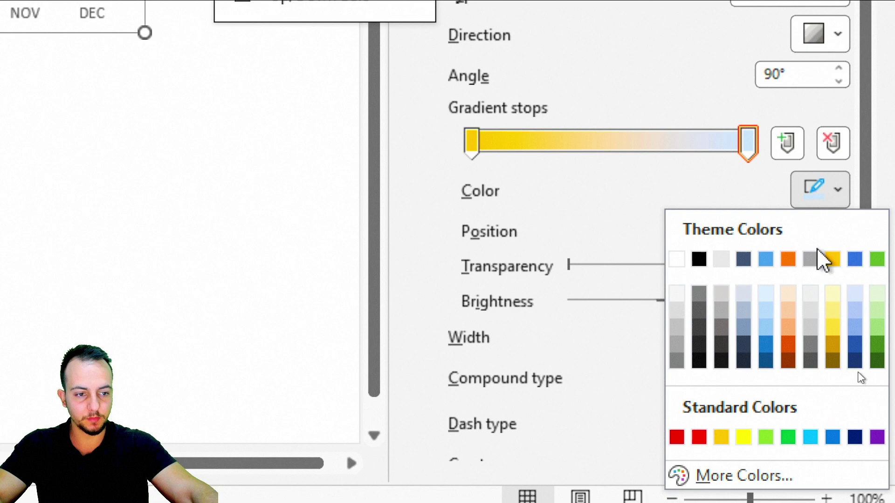
left_click(745, 437)
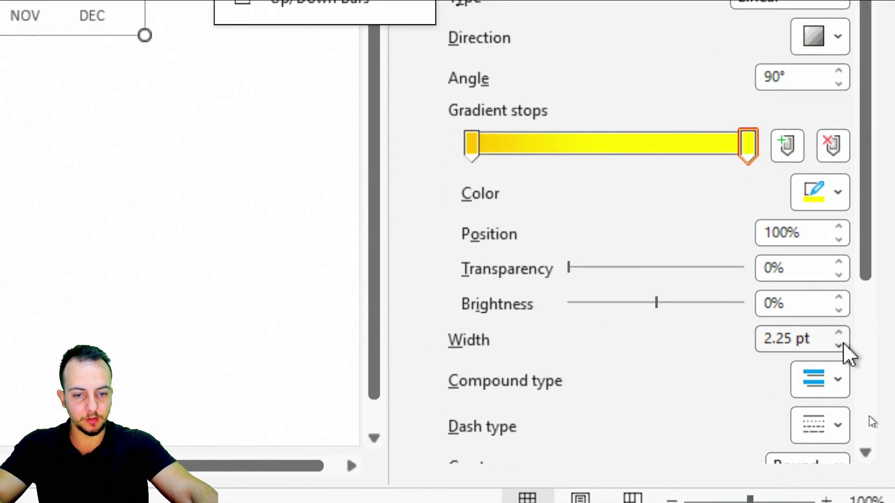
- Set the line series' width to 3 pt and make it a smoothed line
left_click(839, 332)
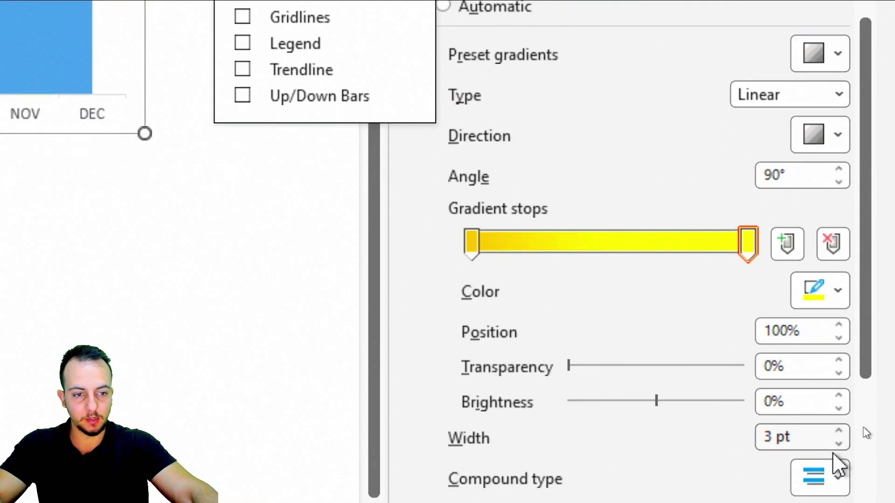
scroll(867, 408, "down", 5)
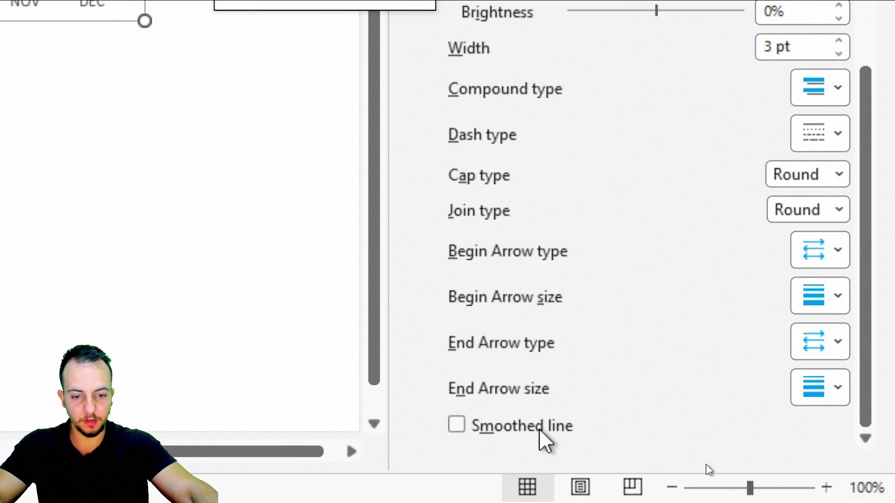
left_click(457, 425)
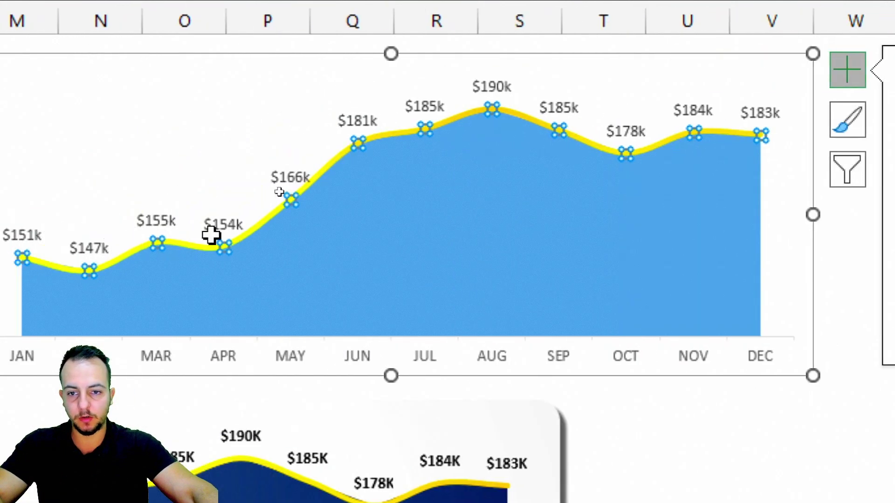
- Set the blue area series to no border line and a gradient fill
left_click(446, 235)
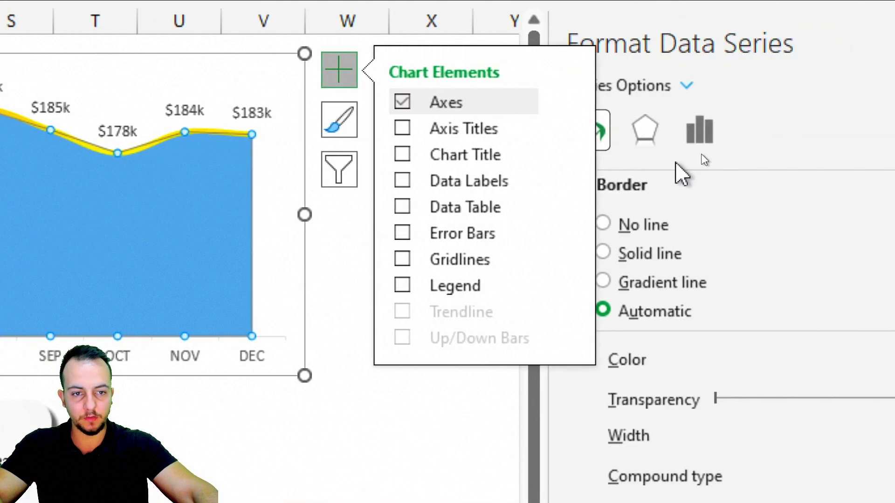
scroll(663, 237, "up", 1)
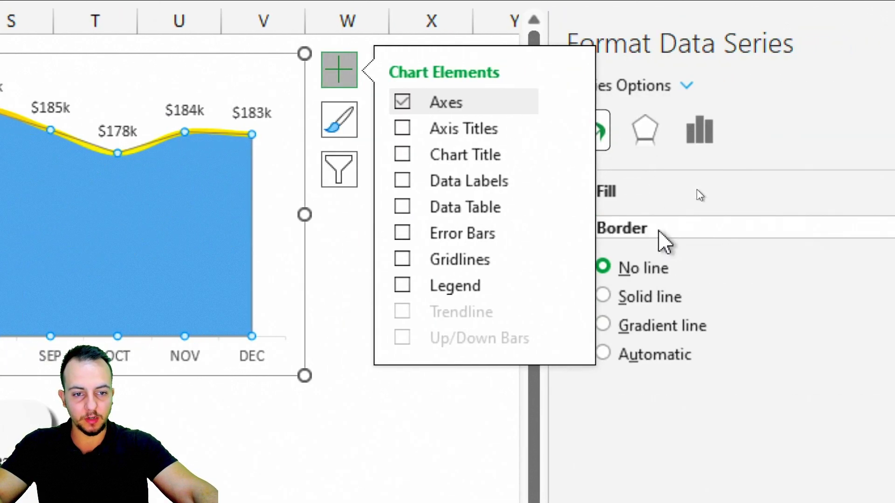
left_click(676, 194)
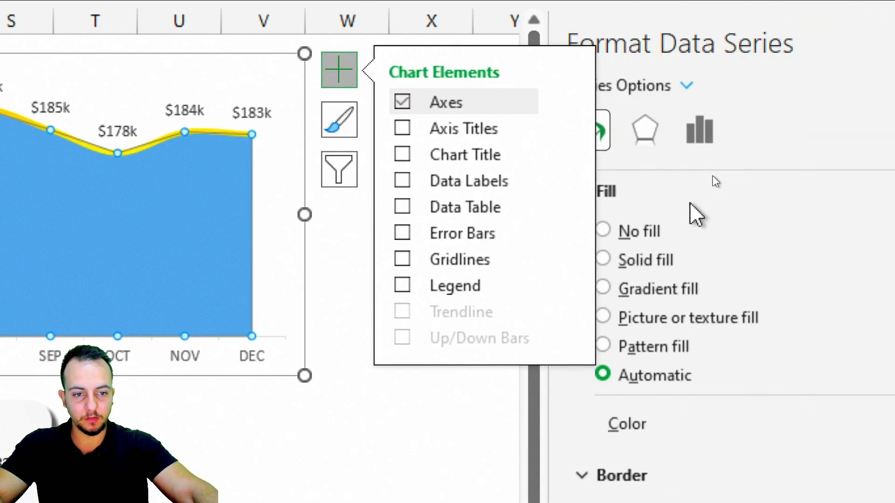
left_click(666, 290)
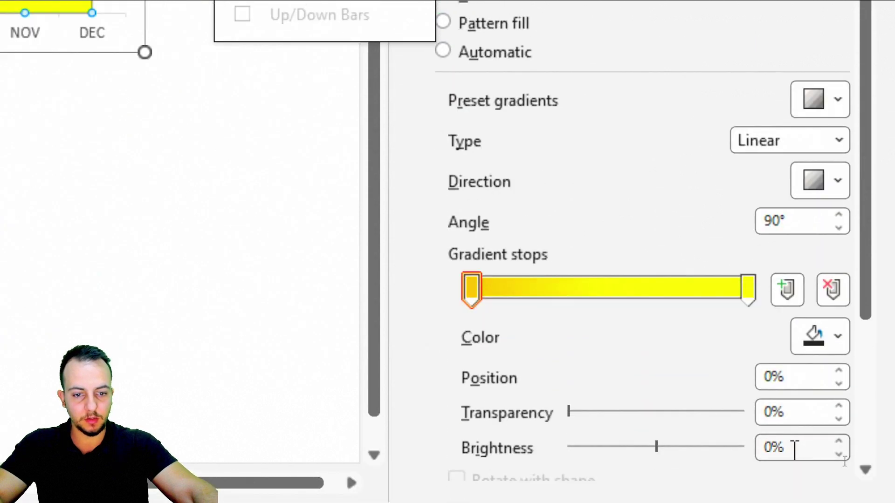
- Color the area's gradient stops standard Dark Blue at 0% and standard blue at 100%
scroll(872, 233, "down", 2)
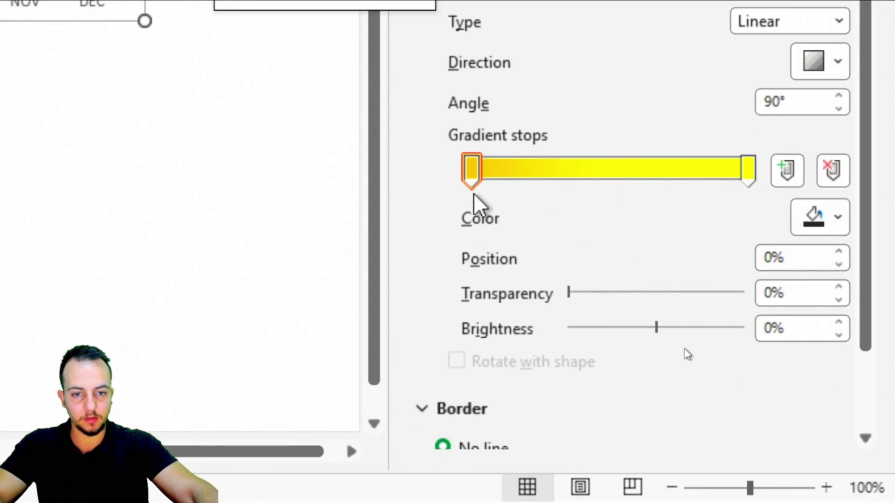
left_click(475, 174)
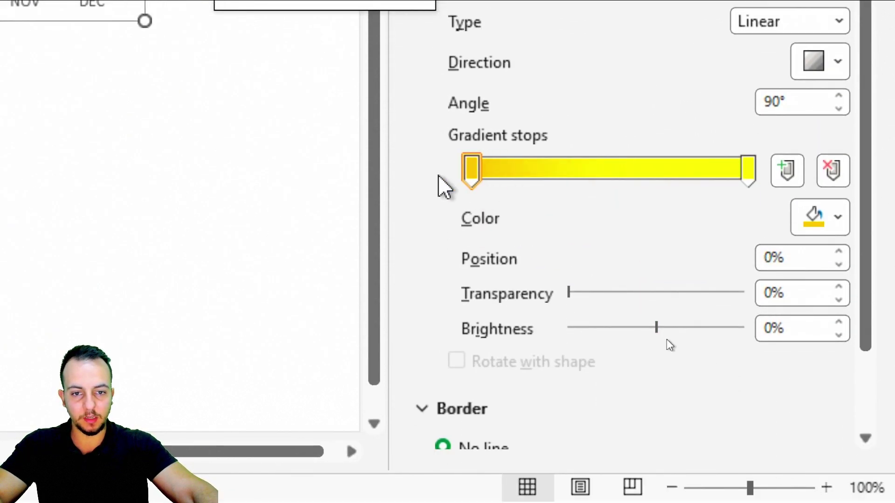
left_click(834, 219)
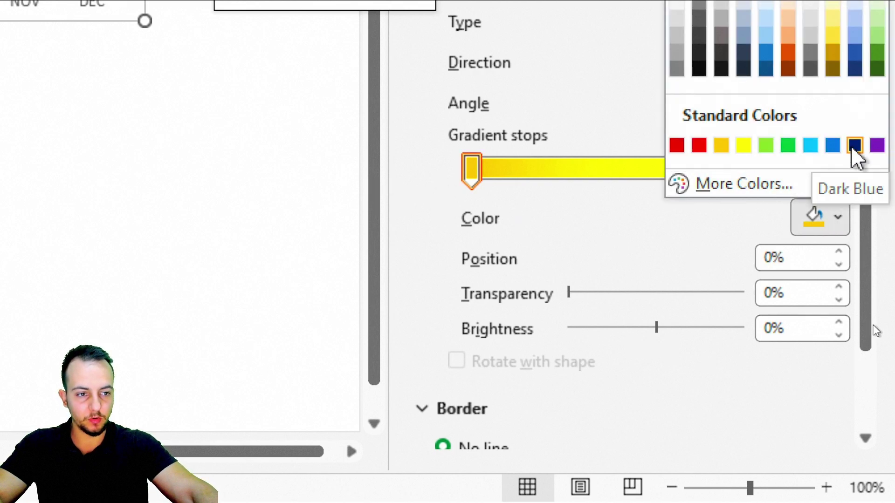
left_click(854, 145)
left_click(748, 171)
left_click(817, 225)
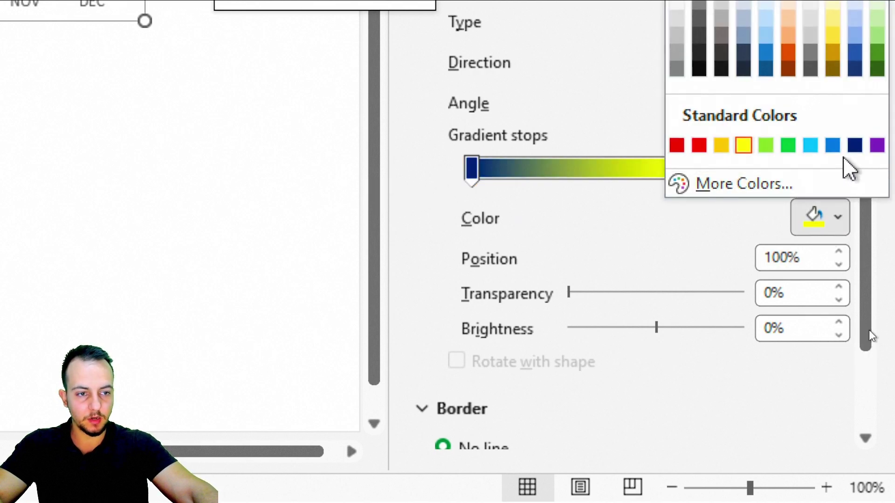
left_click(833, 146)
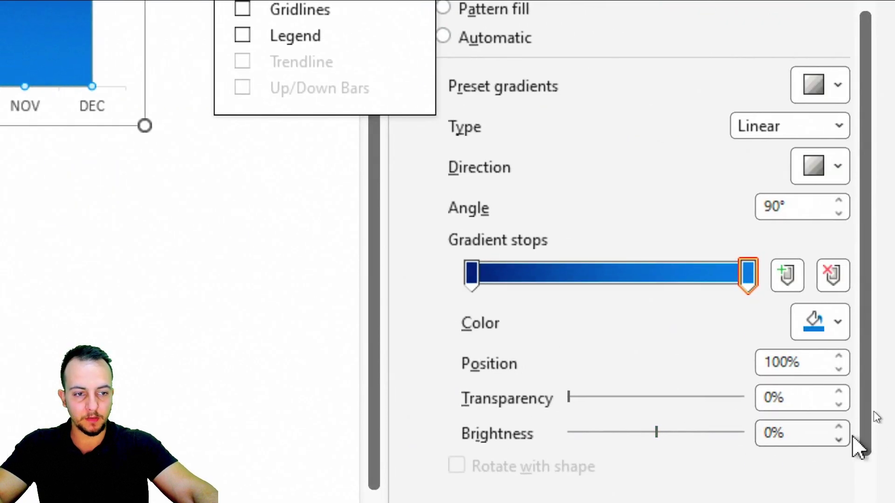
- Set the angle of the blue area's linear gradient to 180°
left_click(839, 200)
left_click(848, 201)
left_click(848, 202)
left_click(848, 201)
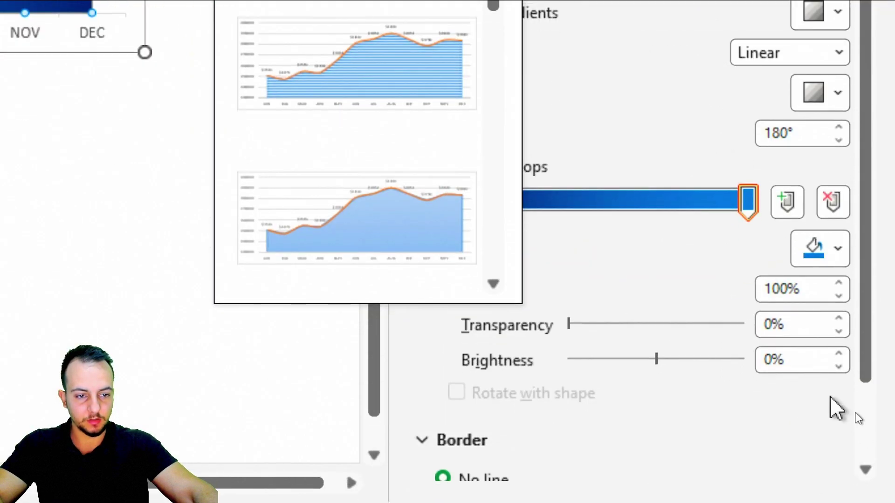
- Darken the area gradient's 100% stop to -35% brightness and close the series formatting
left_click_drag(749, 207, 739, 210)
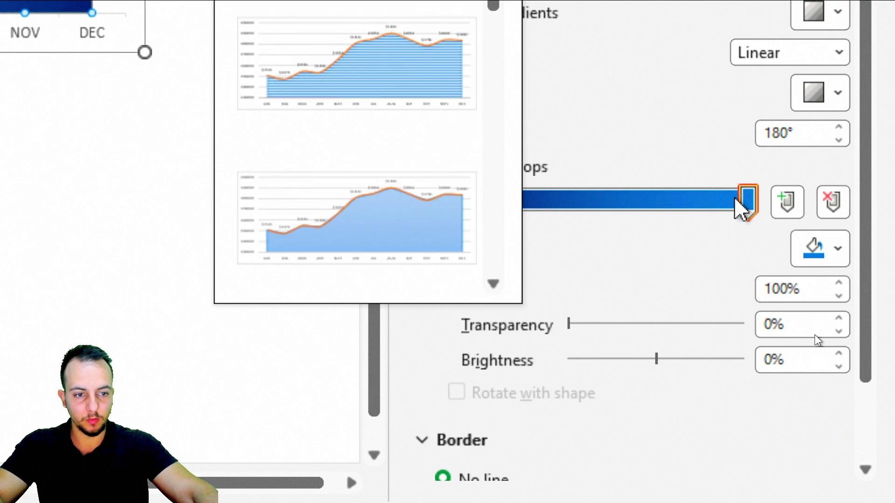
left_click(839, 367)
left_click(839, 367)
left_click(839, 367)
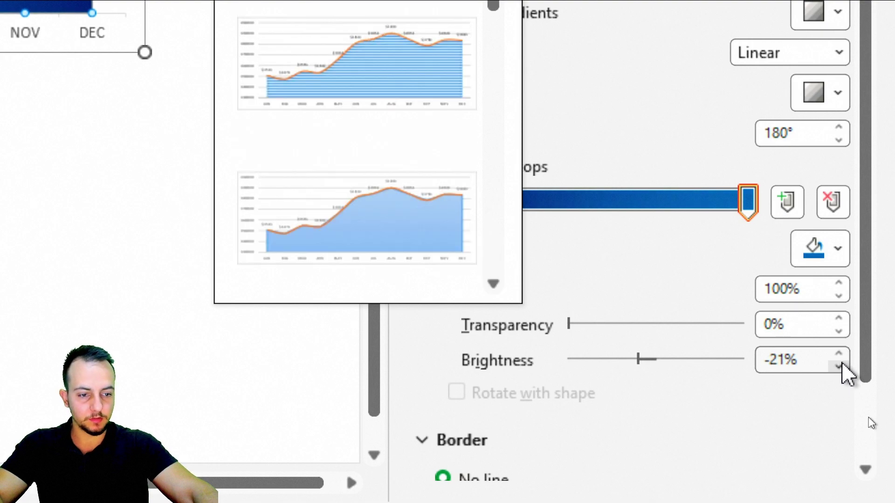
left_click(839, 354)
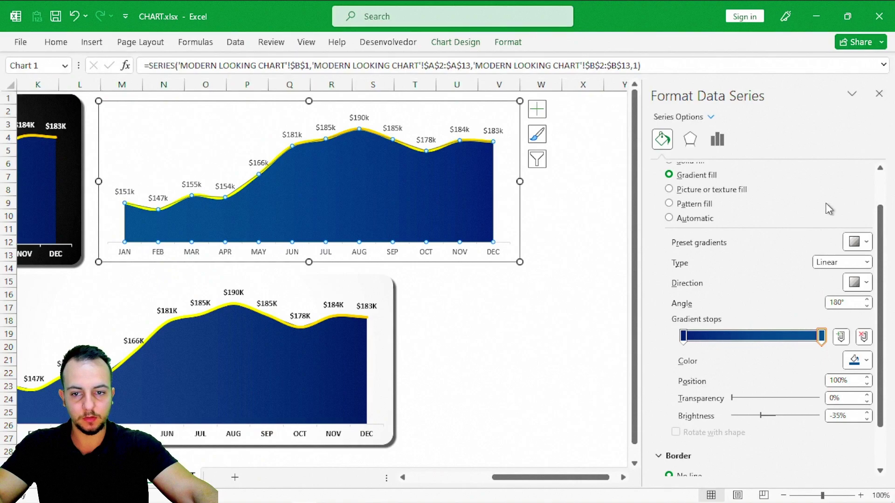
left_click(879, 94)
left_click(709, 215)
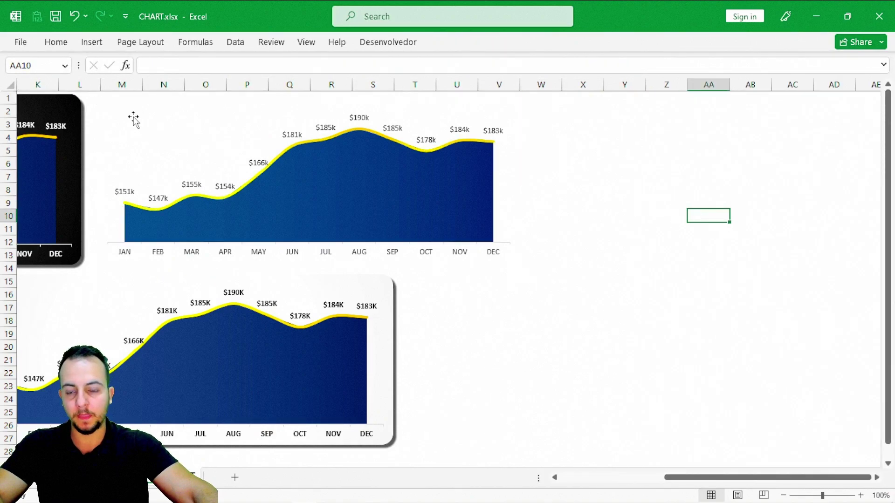
- Make all text in the new chart bold and white
left_click(122, 112)
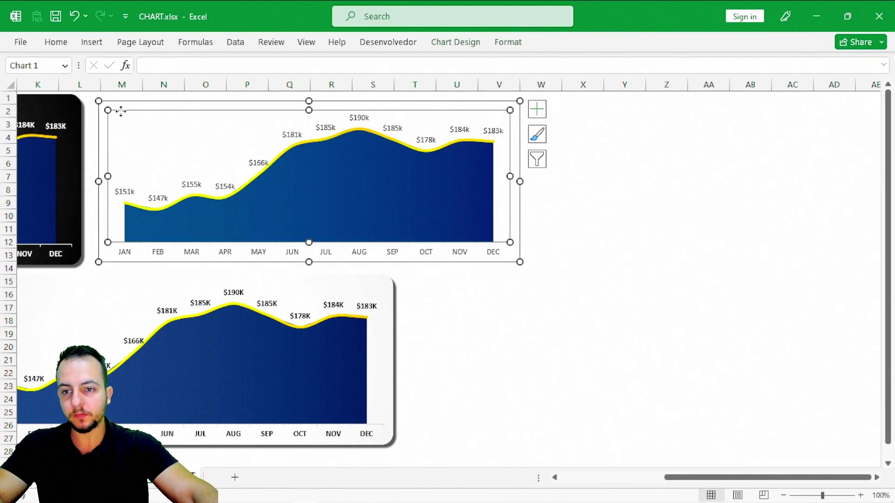
left_click(160, 107)
left_click(55, 44)
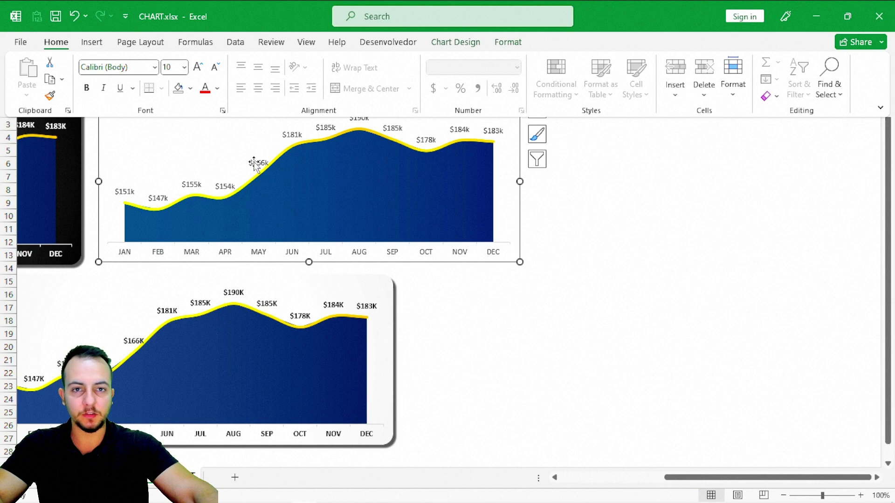
left_click(86, 91)
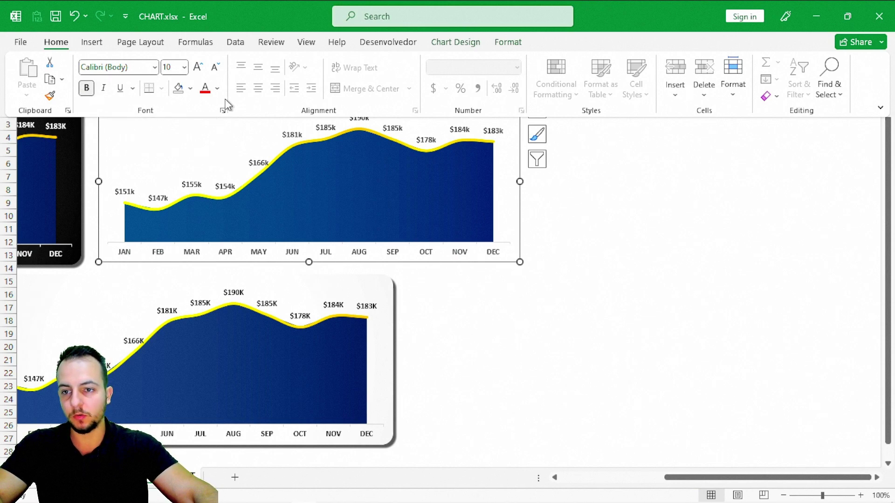
left_click(218, 91)
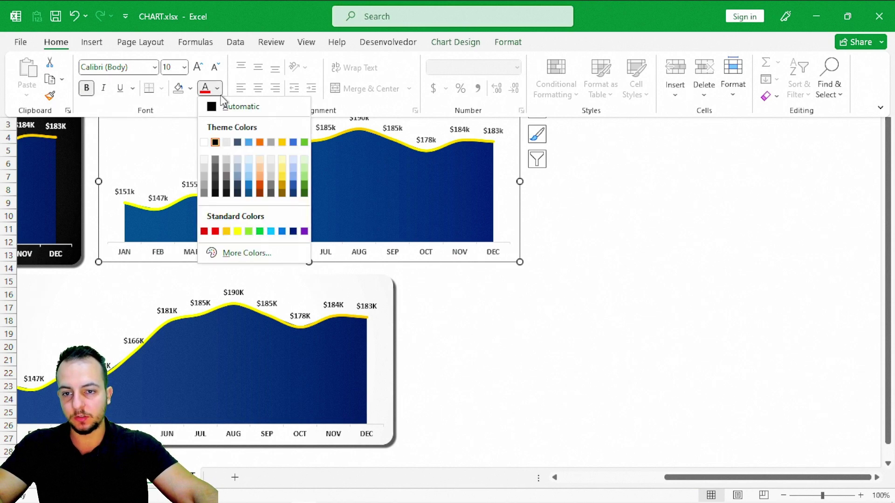
left_click(204, 143)
key("ctrl+F1")
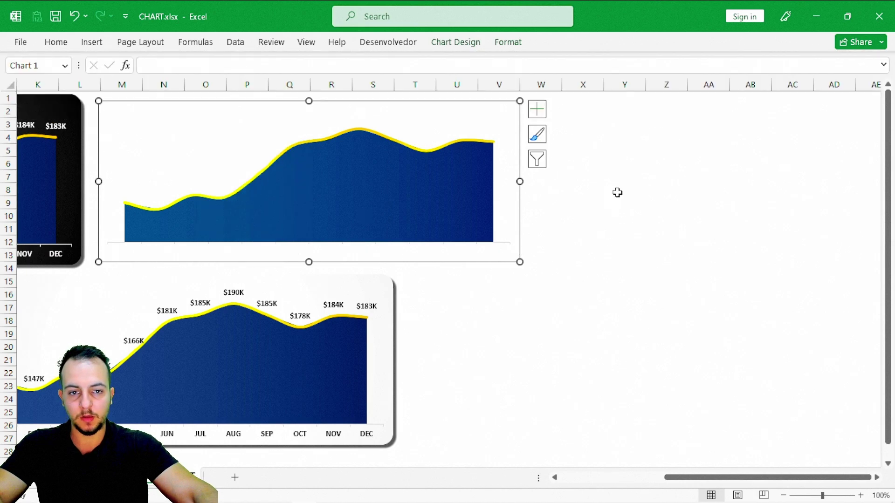
left_click(619, 190)
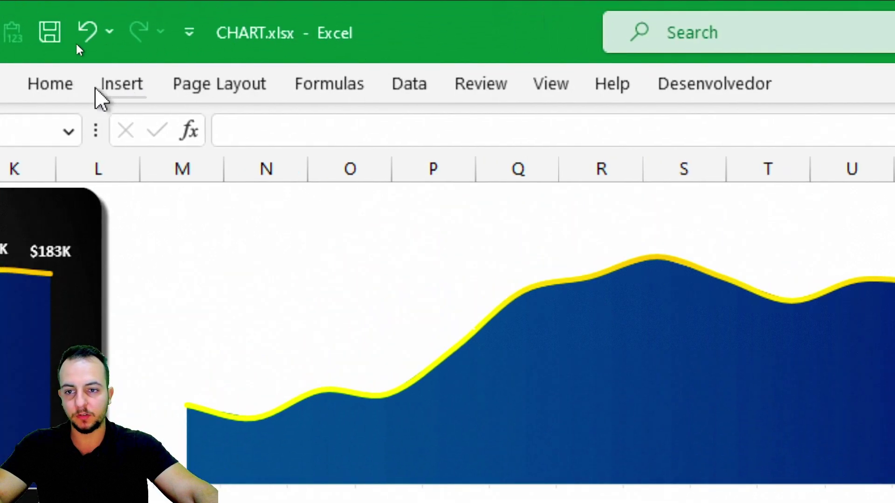
- Insert a rounded rectangle with slightly rounded corners over the whole chart, spanning about columns M to V and rows 1 to 13
left_click(158, 86)
left_click(329, 194)
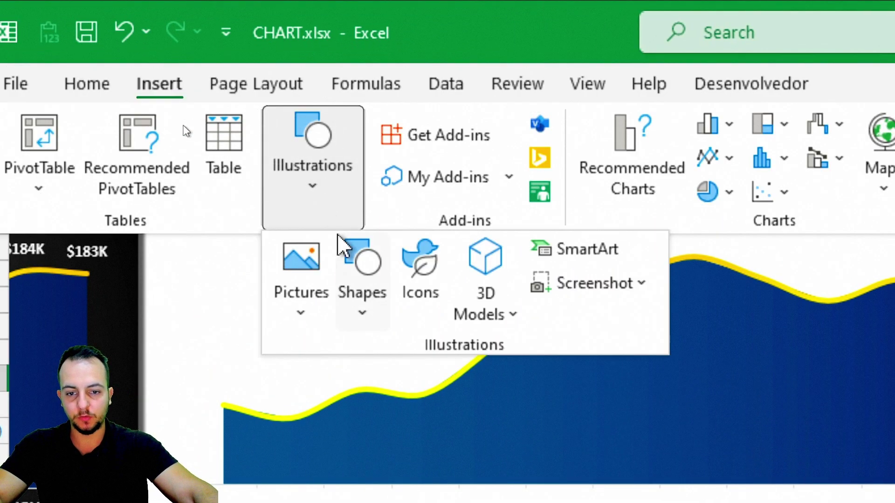
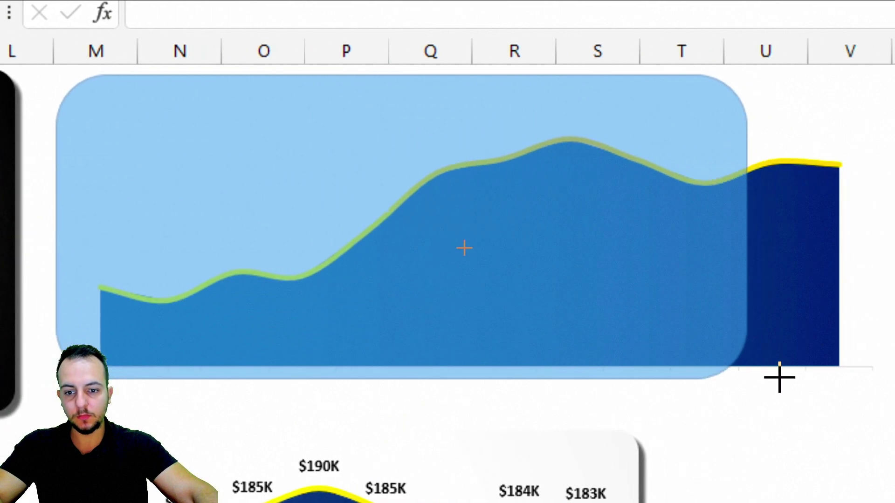
left_click_drag(779, 416, 777, 415)
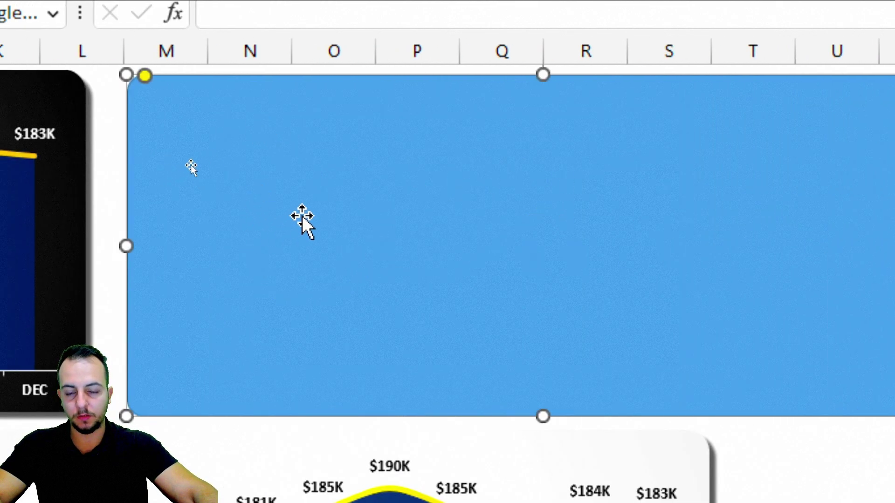
- Remove the rounded rectangle's outline and give it a gradient fill
right_click(330, 131)
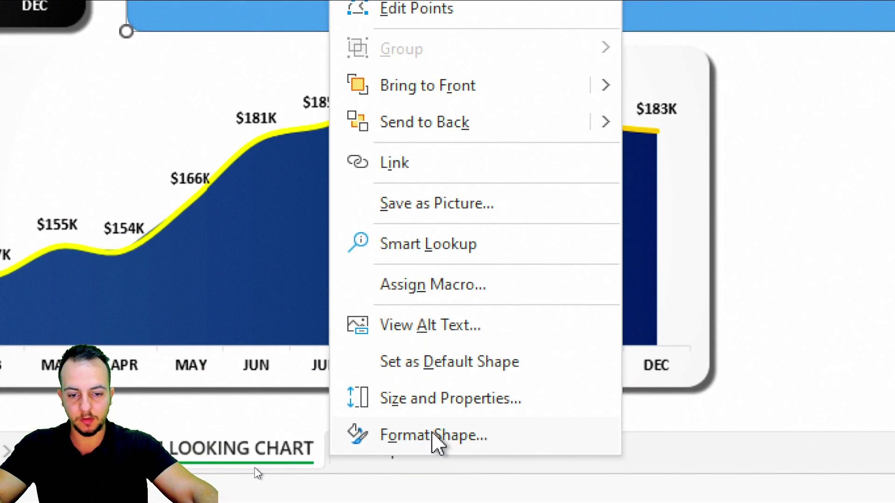
left_click(434, 436)
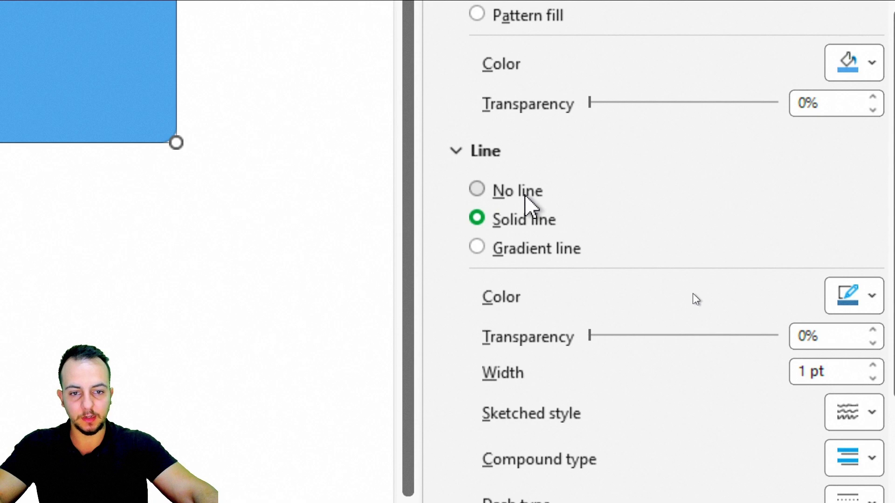
left_click(524, 192)
left_click(485, 150)
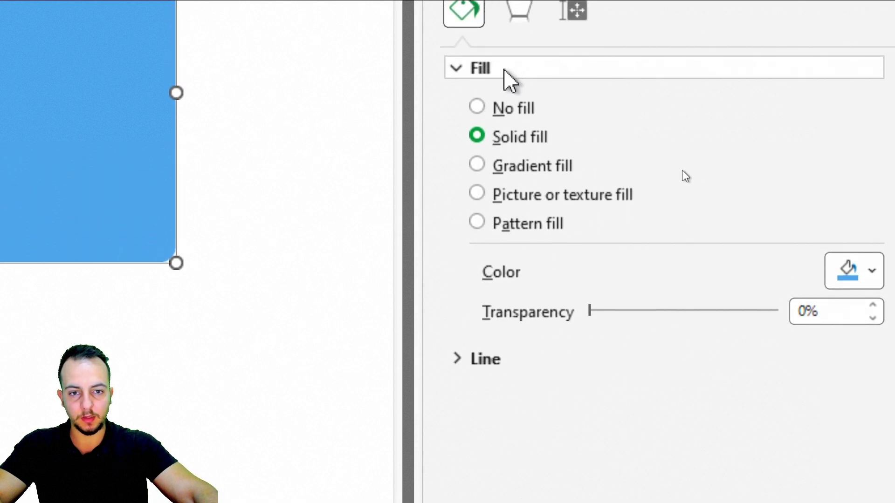
left_click(518, 169)
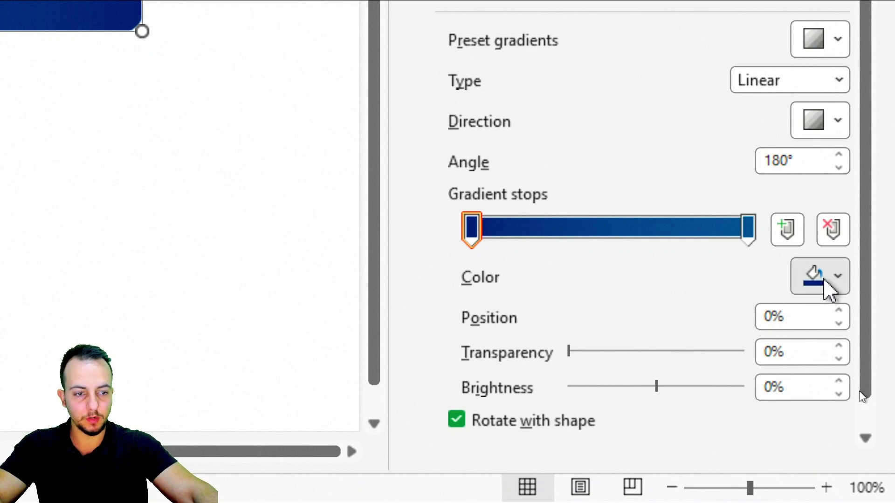
- Color the rectangle's 0% and 100% gradient stops black
left_click(824, 280)
left_click(697, 29)
left_click(748, 229)
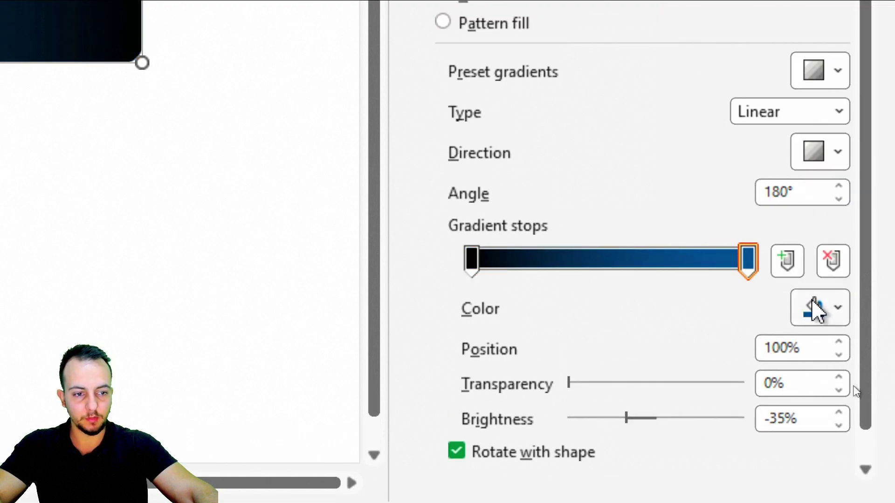
left_click(816, 310)
left_click(698, 59)
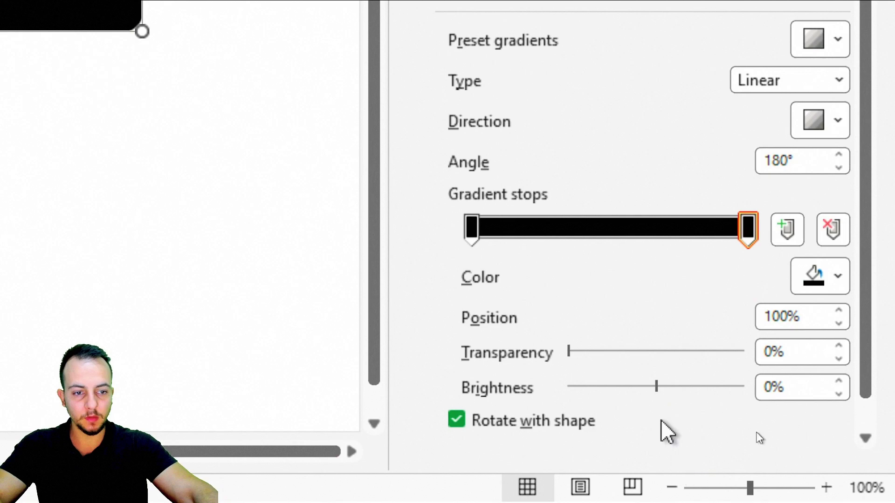
- Color the rectangle's 0% gradient stop white
left_click_drag(471, 232, 424, 261)
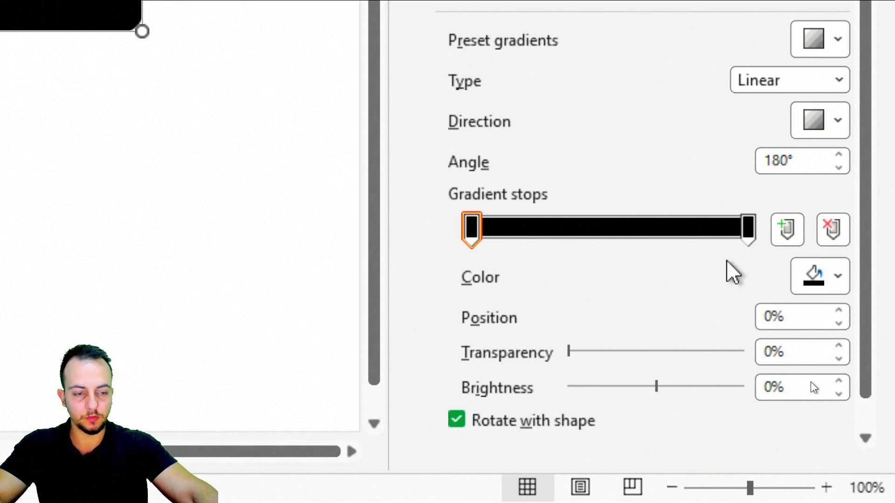
left_click(826, 276)
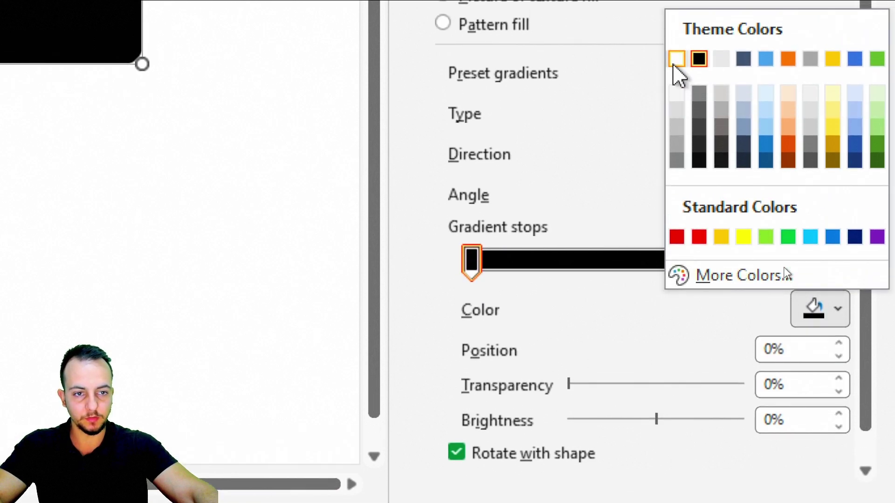
left_click(675, 63)
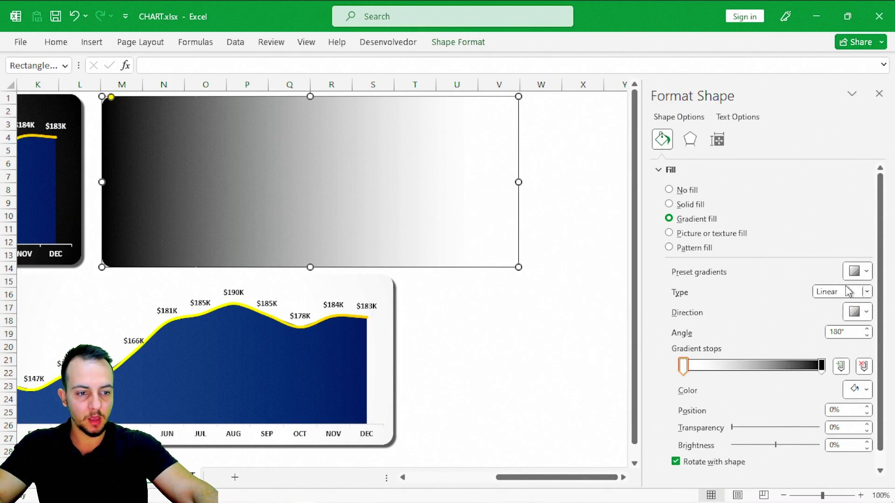
- Change the rectangle's gradient type to Radial with the From Center direction
left_click(860, 315)
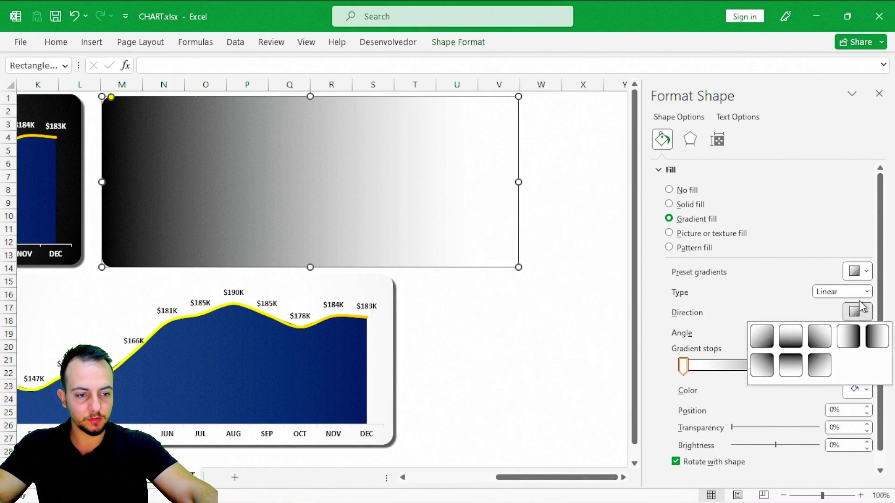
left_click(857, 294)
left_click(846, 321)
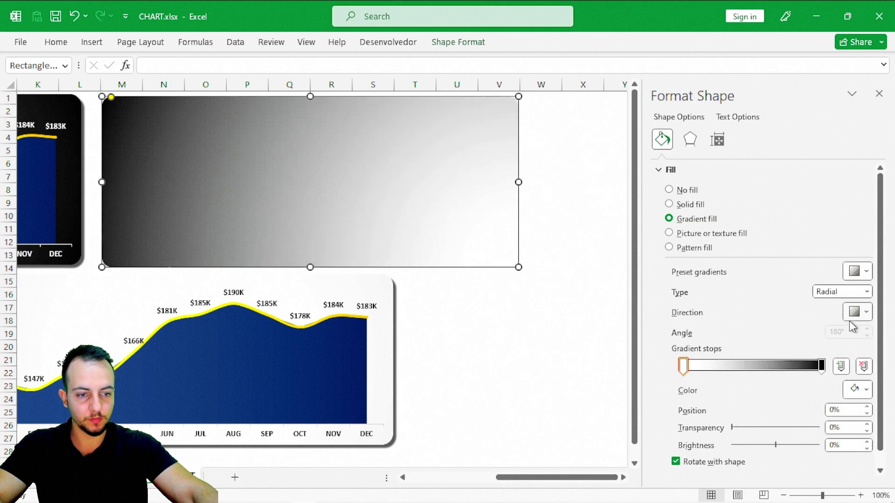
left_click(861, 314)
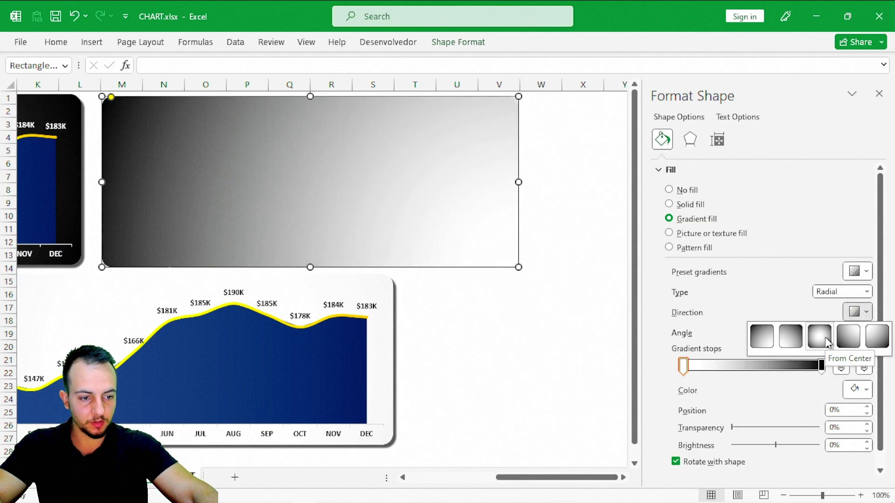
left_click(821, 337)
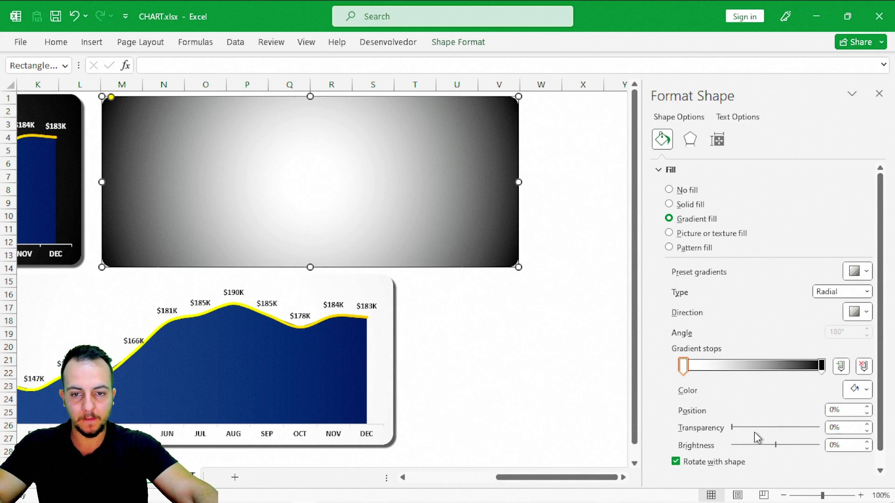
- Color the rectangle's 0% gradient stop black and set its brightness to 16%
left_click(855, 389)
left_click(797, 266)
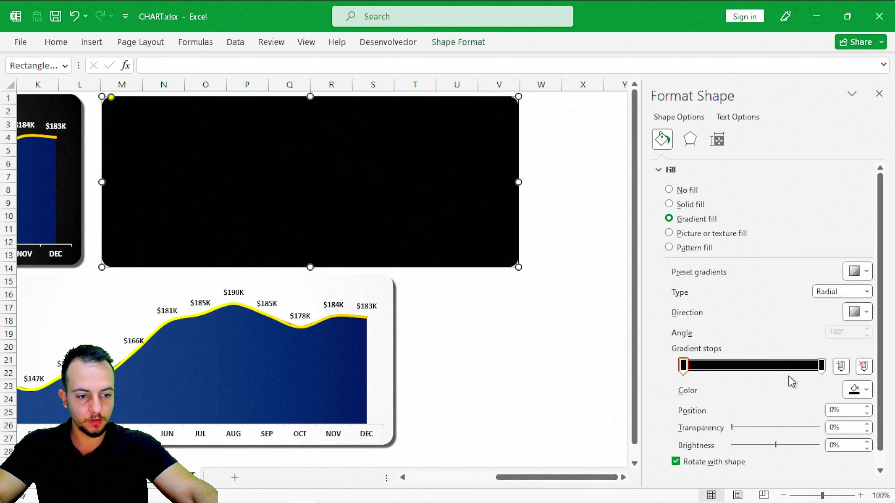
left_click(867, 442)
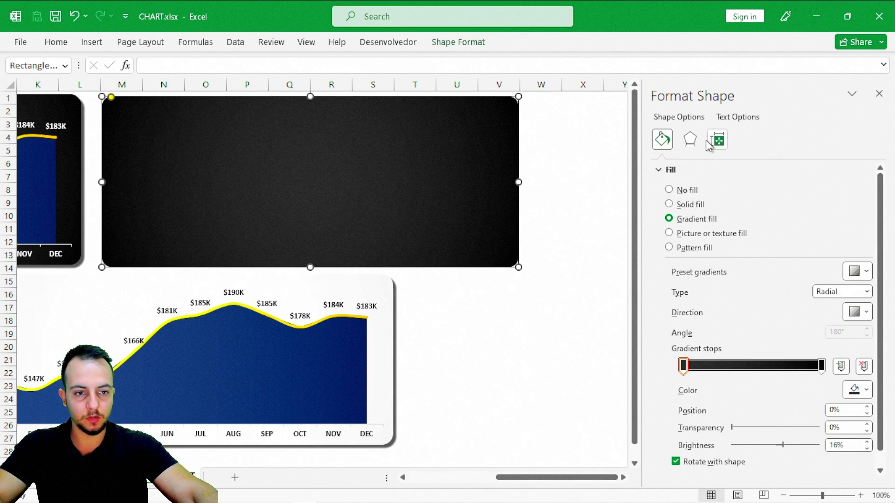
- Apply the first outer shadow preset to the rounded rectangle
left_click(690, 140)
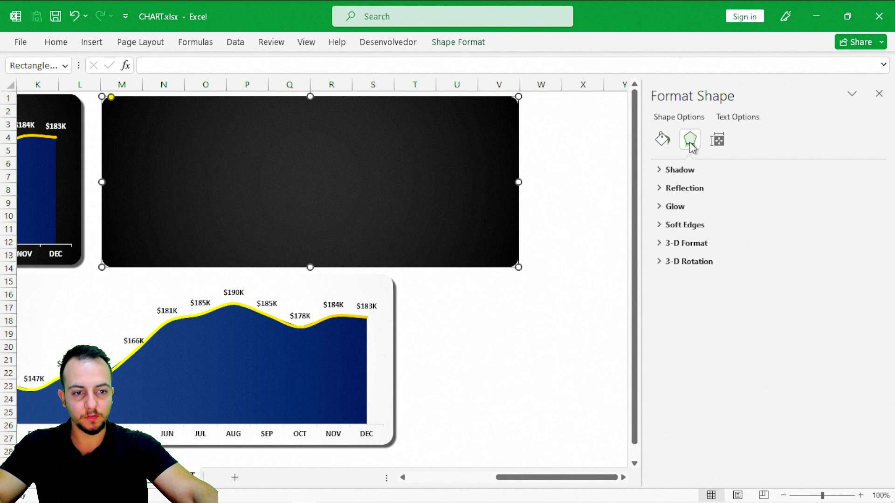
left_click(679, 170)
left_click(858, 188)
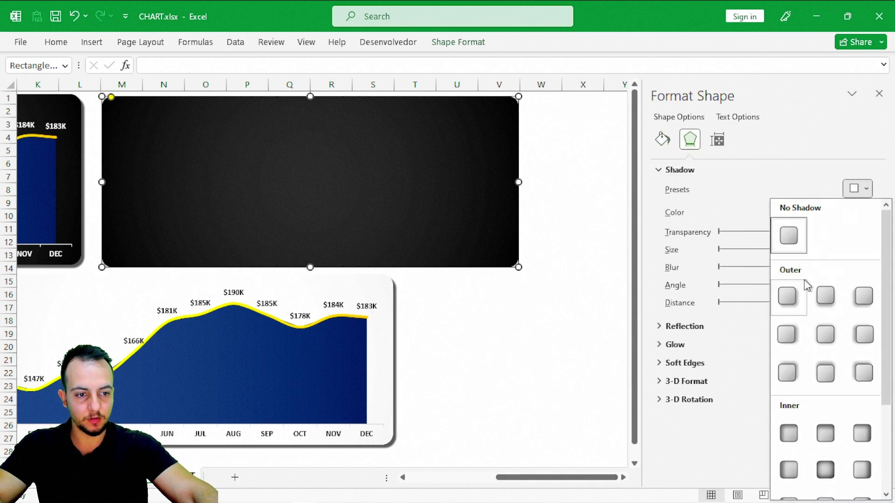
left_click(805, 293)
- Set the rectangle's shadow to 35% transparency, 2 pt blur and 5 pt distance
left_click(834, 235)
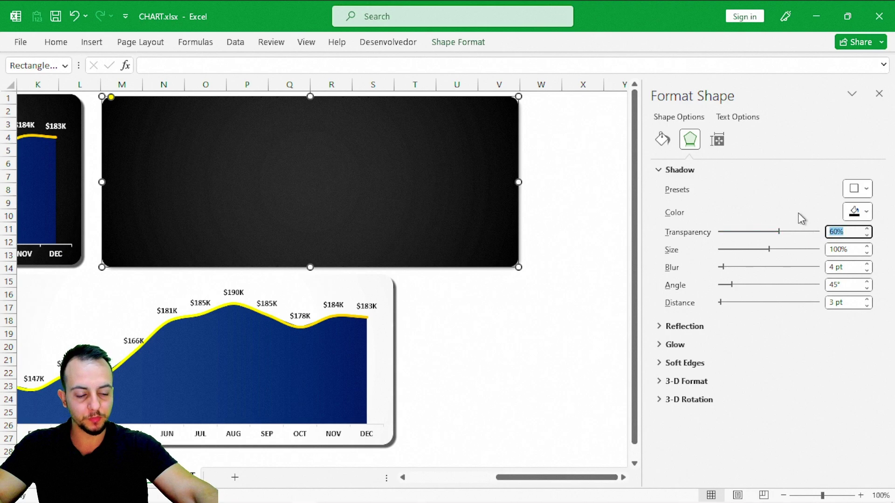
type("35")
key("Tab")
key("Tab")
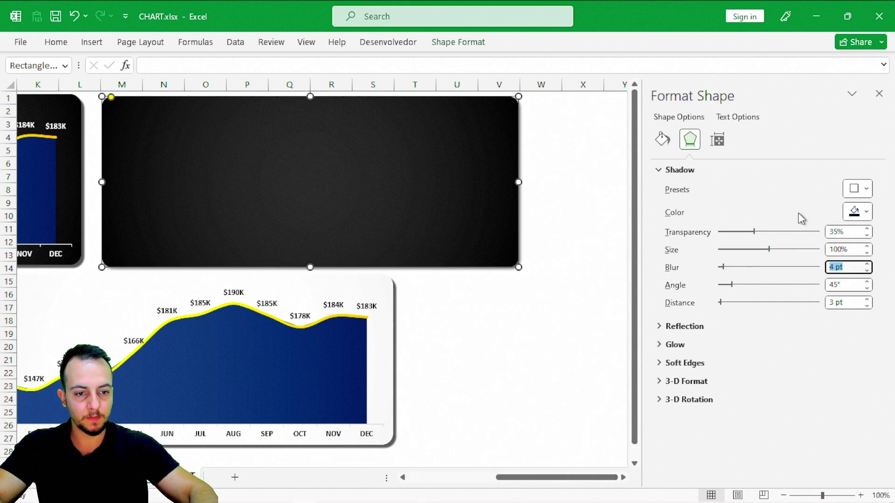
type("2")
key("Tab")
key("Tab")
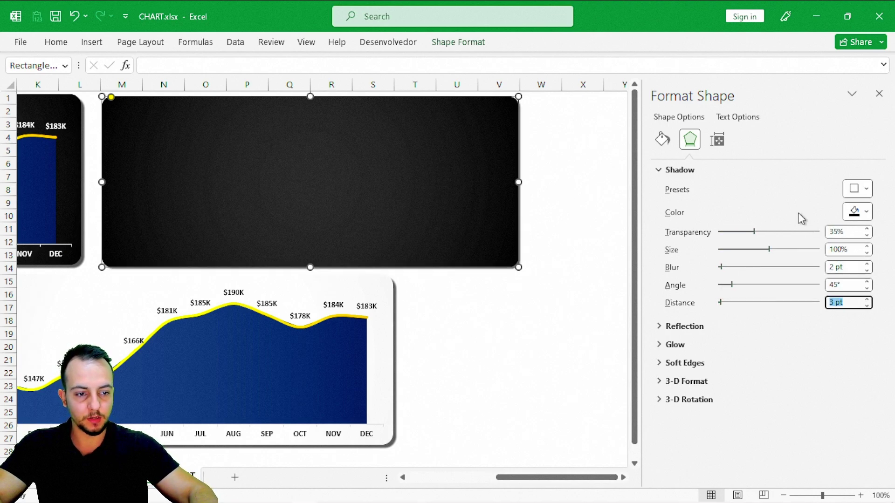
type("5")
key("shift+Tab")
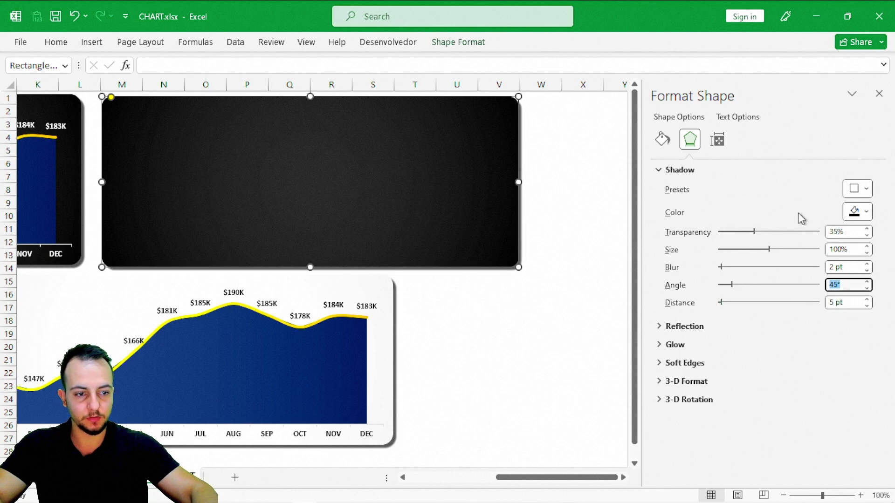
- Send the dark rounded rectangle to the back, behind the area and line chart
left_click(879, 94)
left_click(667, 164)
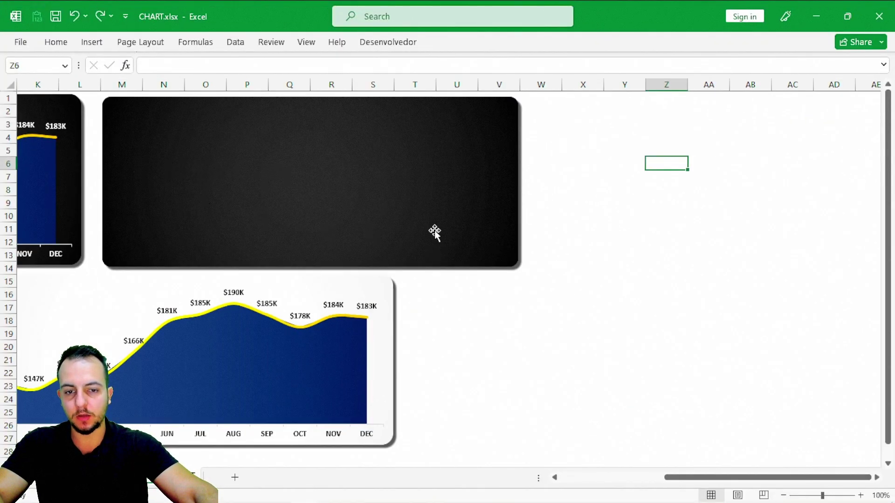
right_click(413, 133)
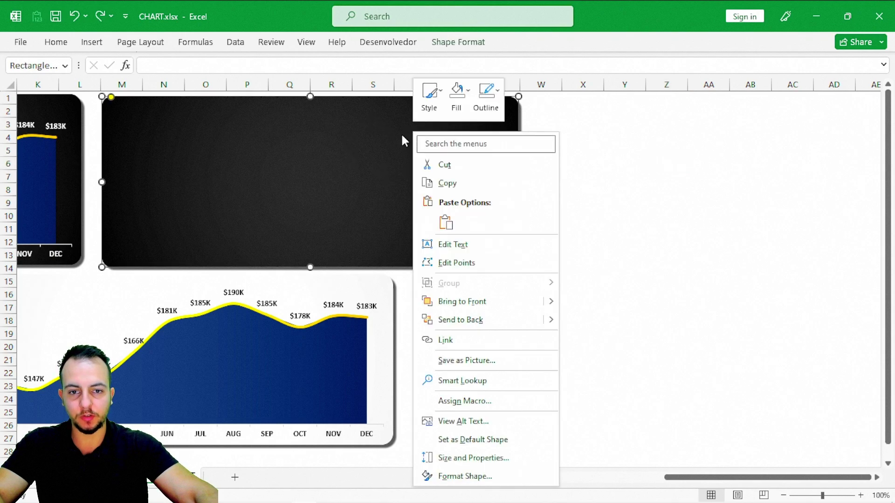
left_click(451, 321)
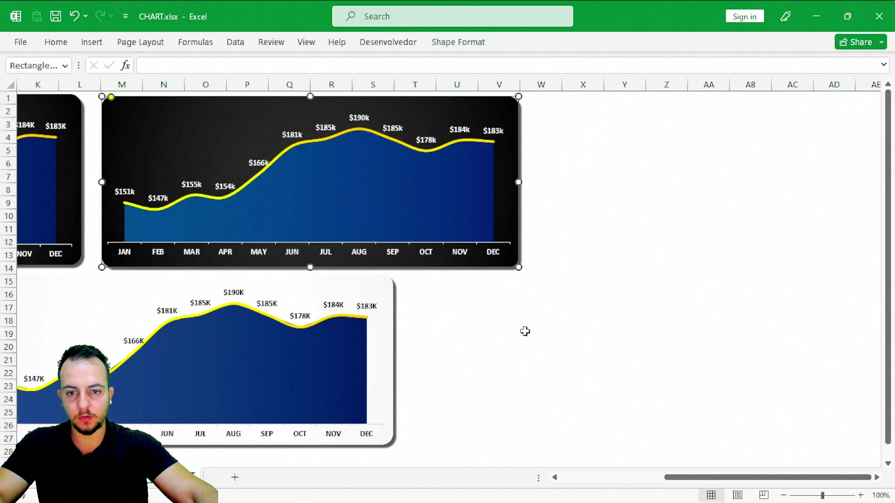
- Select the new chart together with its dark background rectangle and align both objects by middle and center
left_click(556, 477)
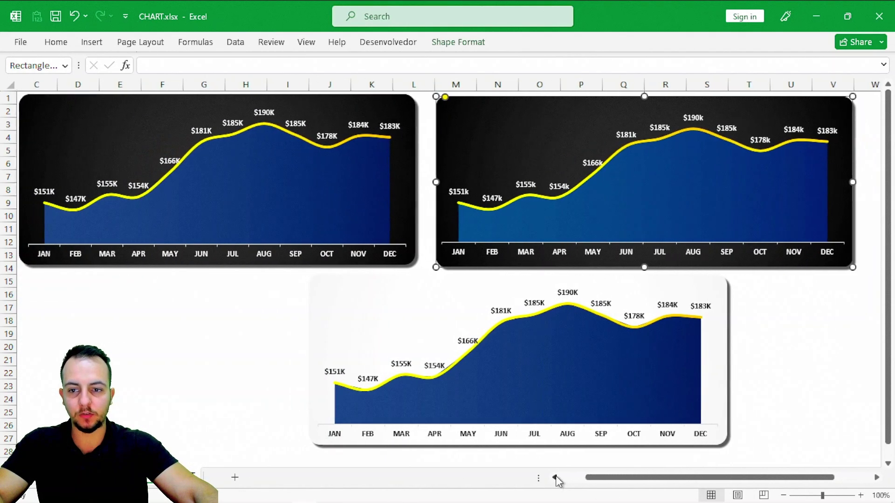
left_click(556, 476)
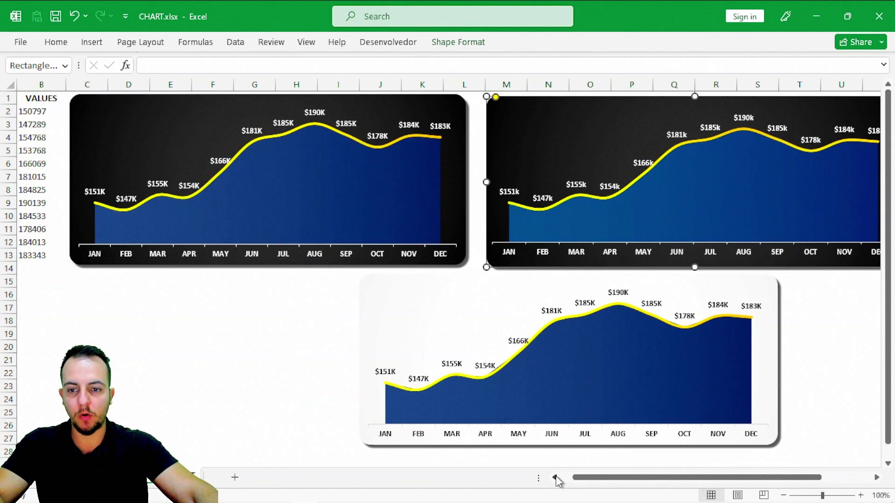
left_click(877, 478)
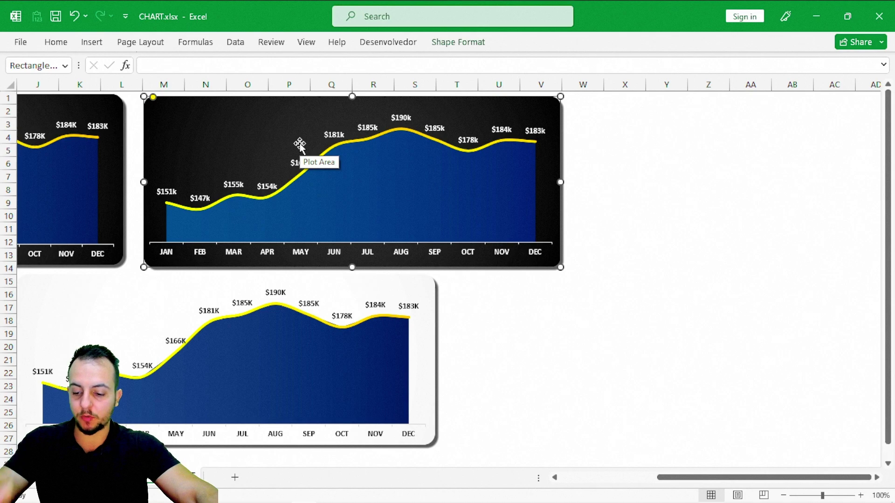
left_click(225, 121, "ctrl")
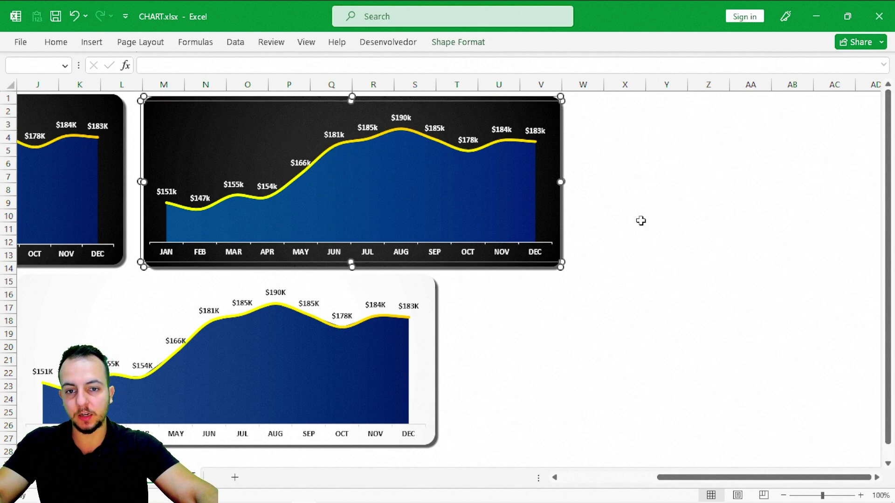
left_click(471, 43)
left_click(758, 65)
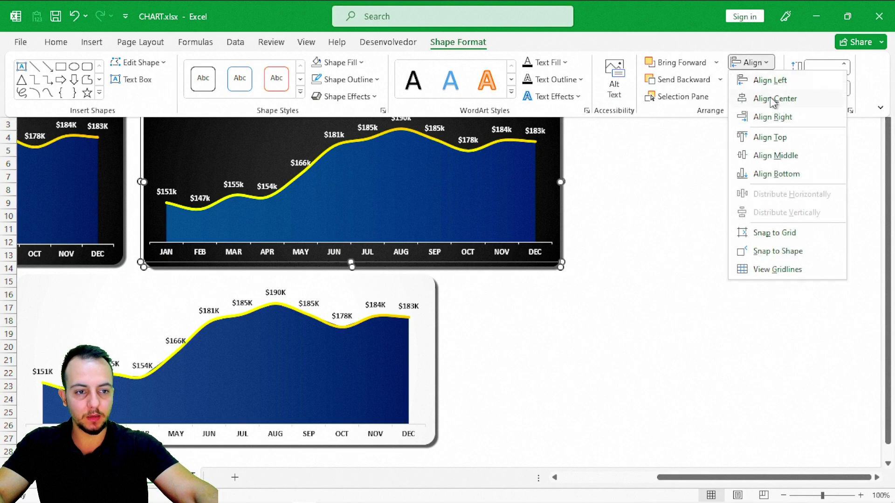
left_click(770, 158)
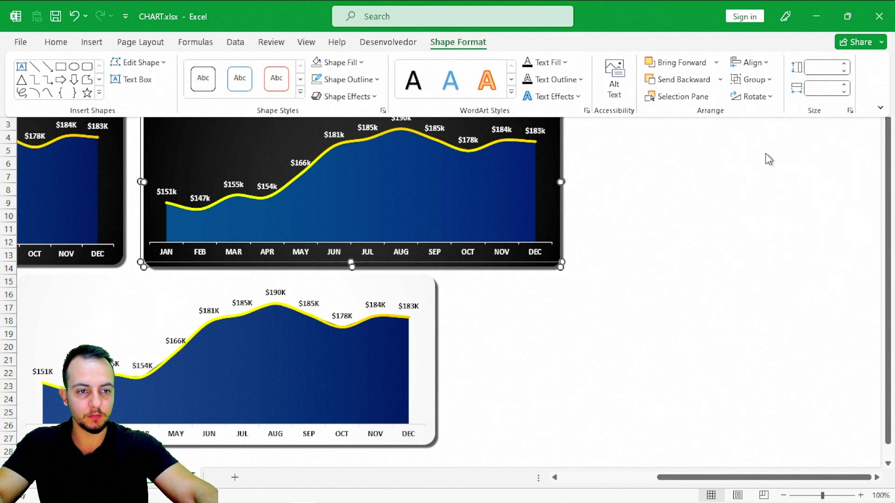
left_click(758, 65)
left_click(775, 99)
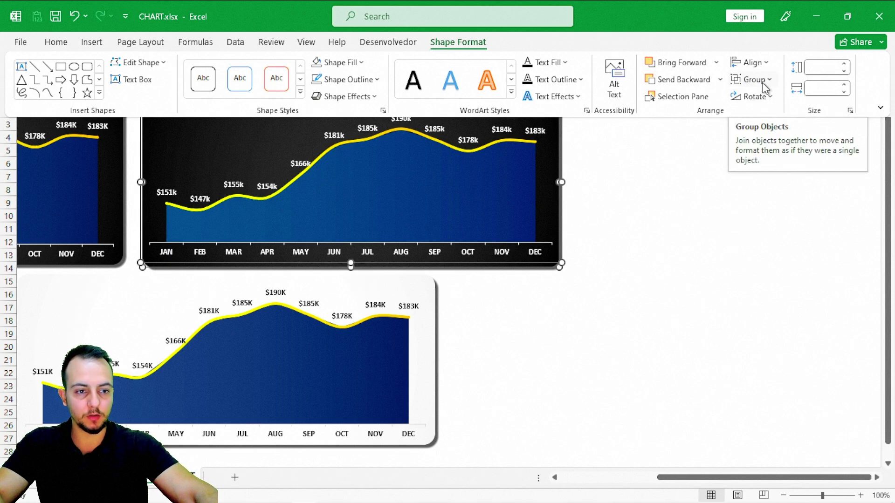
- Group the chart with its dark background rectangle and clear the selection
left_click(762, 83)
left_click(764, 93)
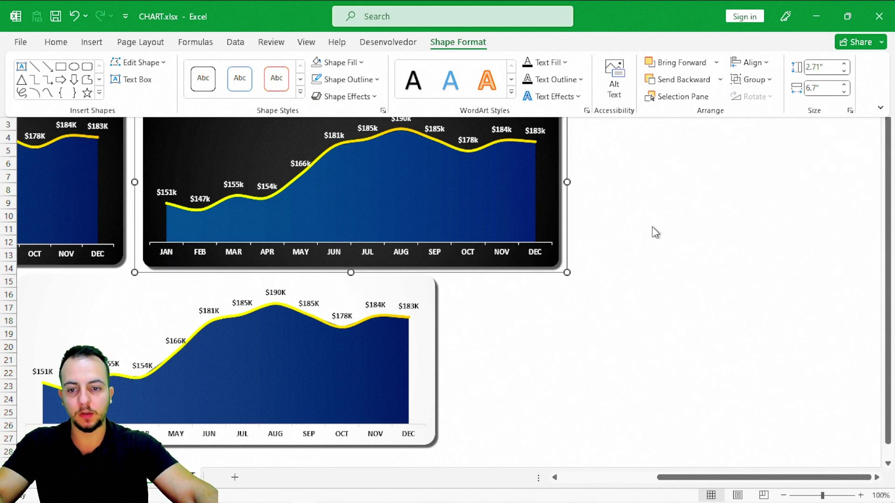
key("Escape")
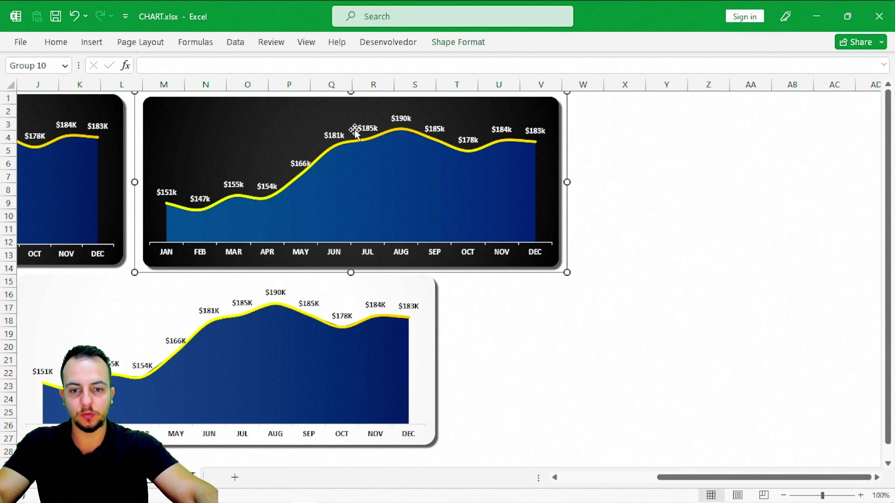
key("Escape")
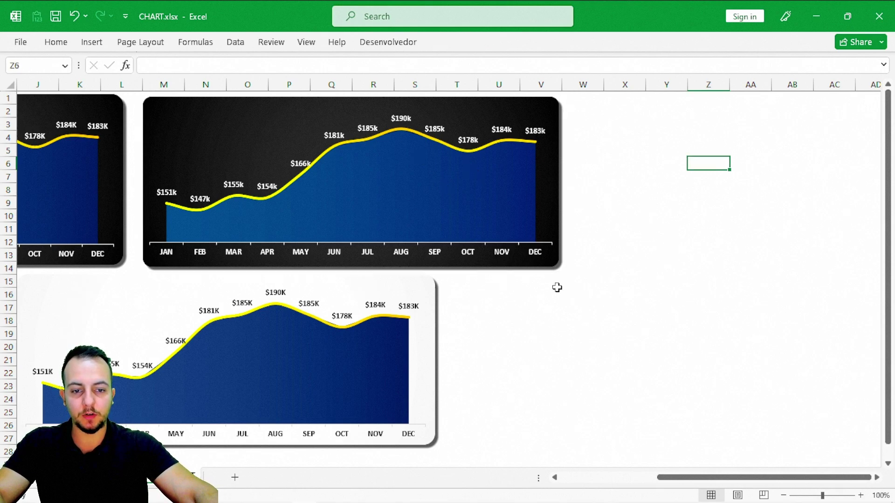
- Try moving the grouped chart and background as one object, and undo the move
left_click_drag(445, 266, 667, 405)
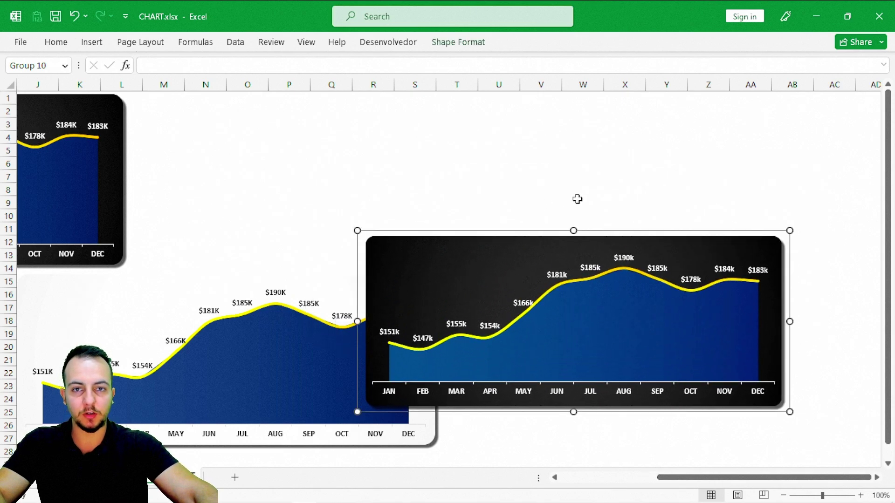
key("ctrl+z")
key("Escape")
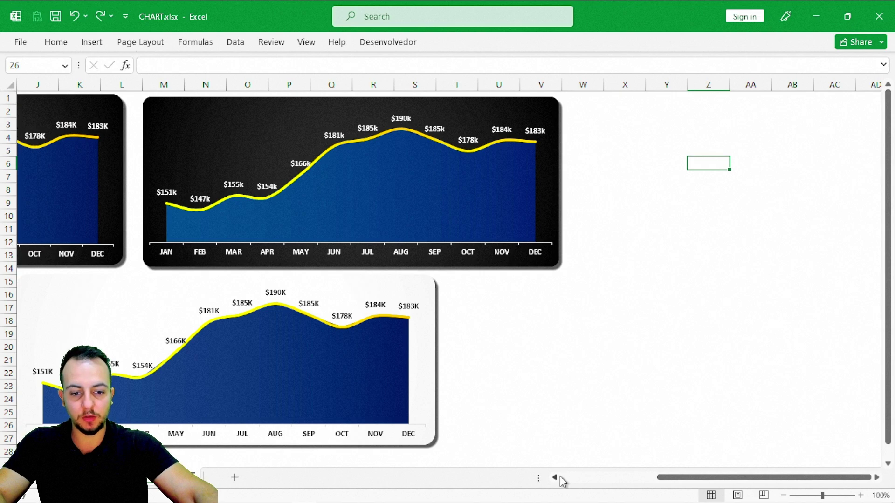
left_click_drag(559, 477, 558, 476)
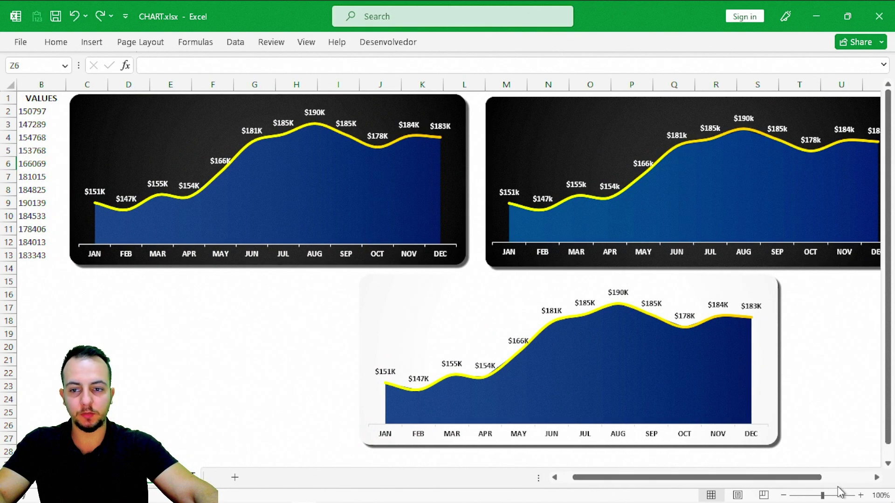
left_click(874, 480)
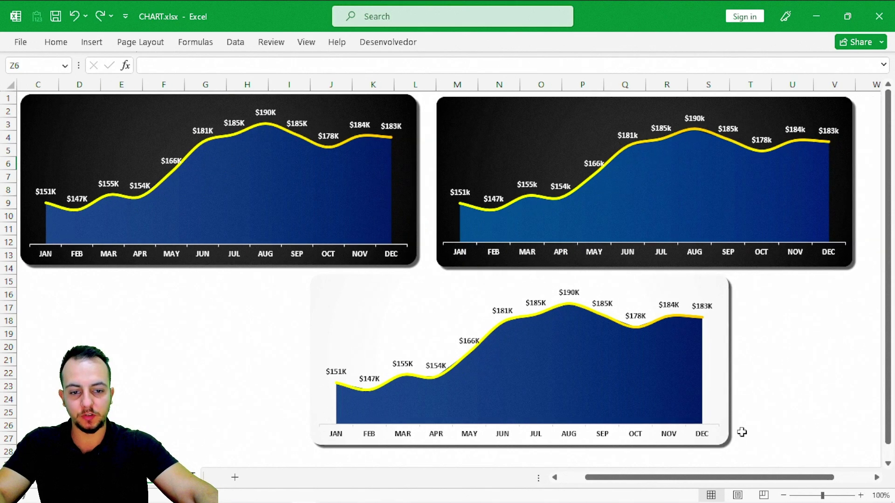
left_click(743, 365)
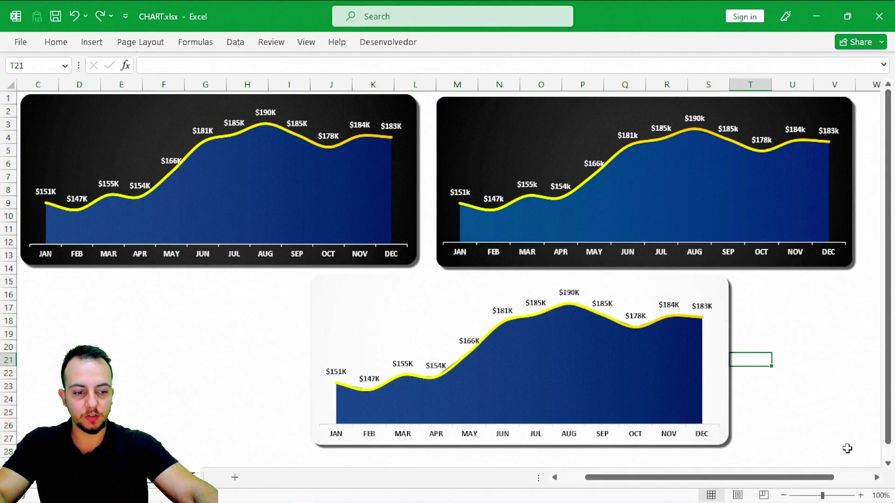
- Paste a copy of the grouped dark chart at cell Y5 and move it beside the light sample chart, around T11
left_click(876, 479)
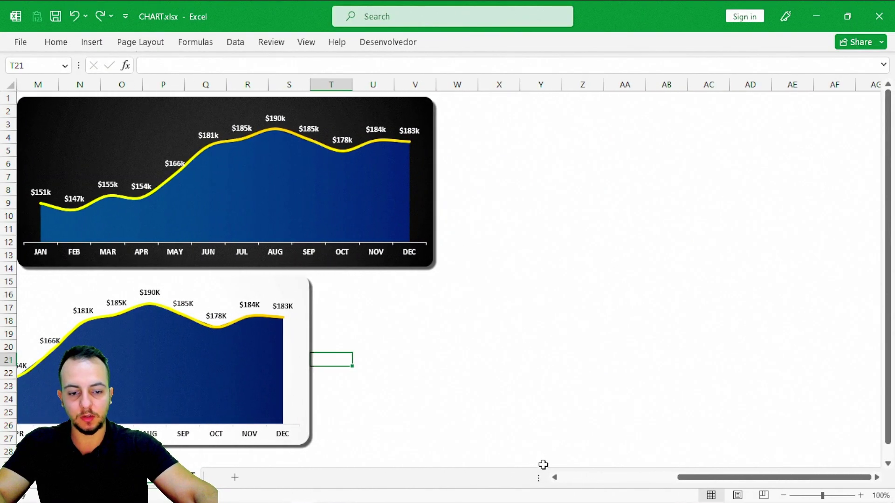
left_click(556, 479)
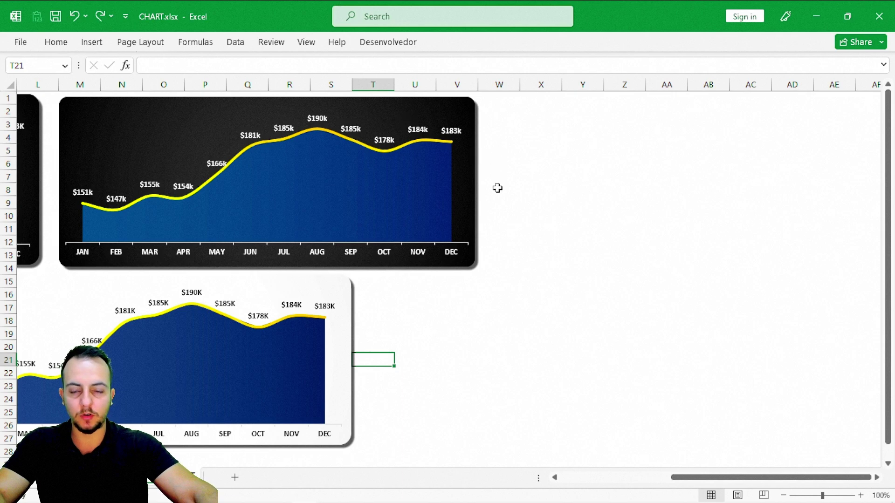
left_click(475, 233)
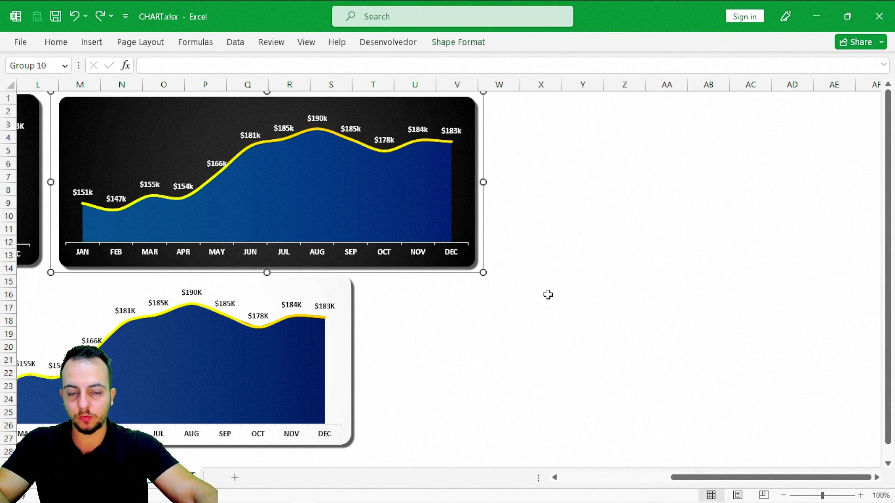
left_click(543, 158)
left_click(540, 281)
left_click(583, 150)
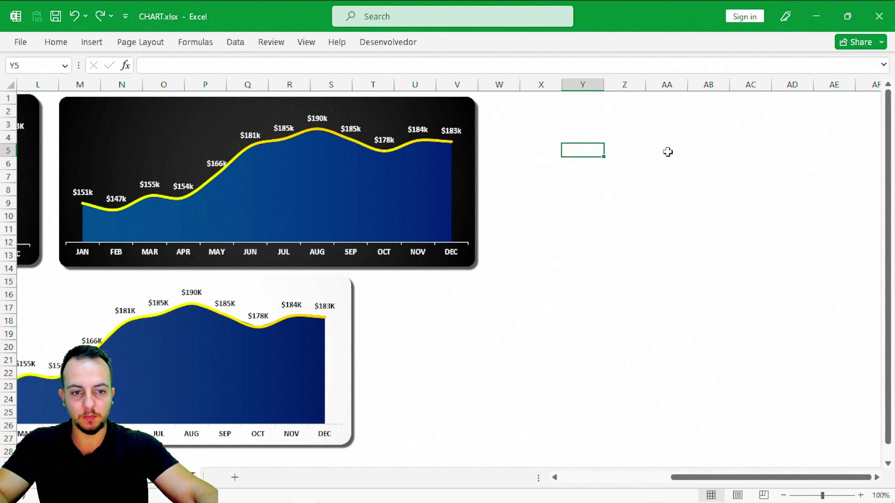
key("ctrl+v")
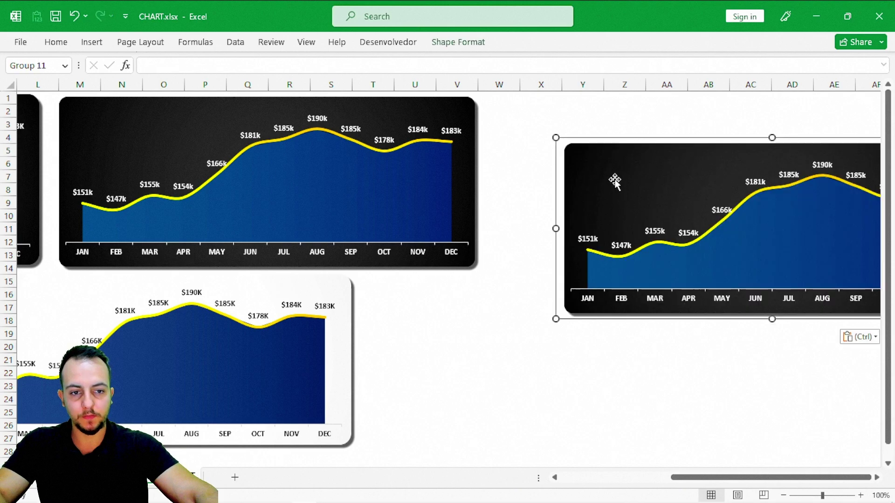
left_click_drag(631, 144, 444, 224)
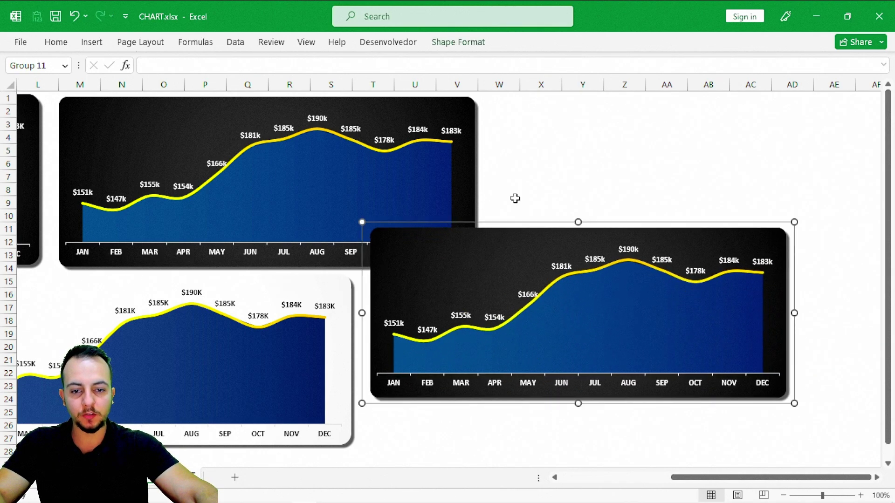
left_click(578, 176)
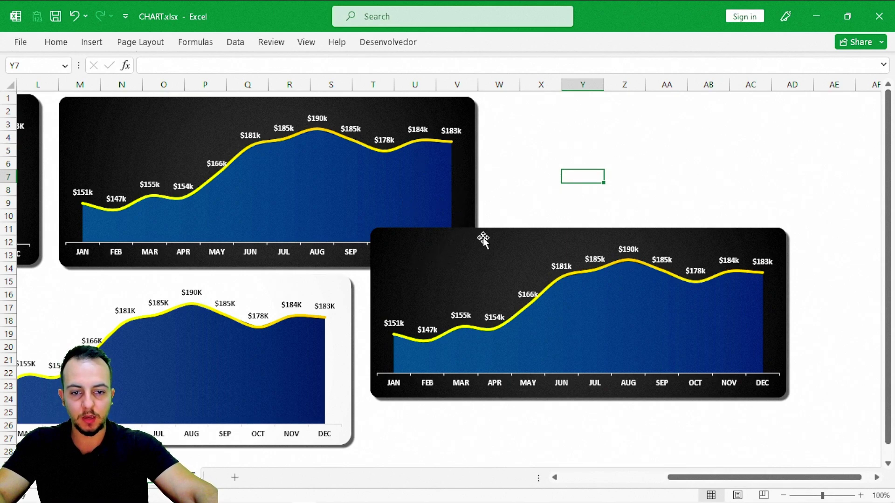
- Ungroup the duplicated chart and move its dark rectangle up, partly off the chart
left_click(503, 231)
left_click(476, 43)
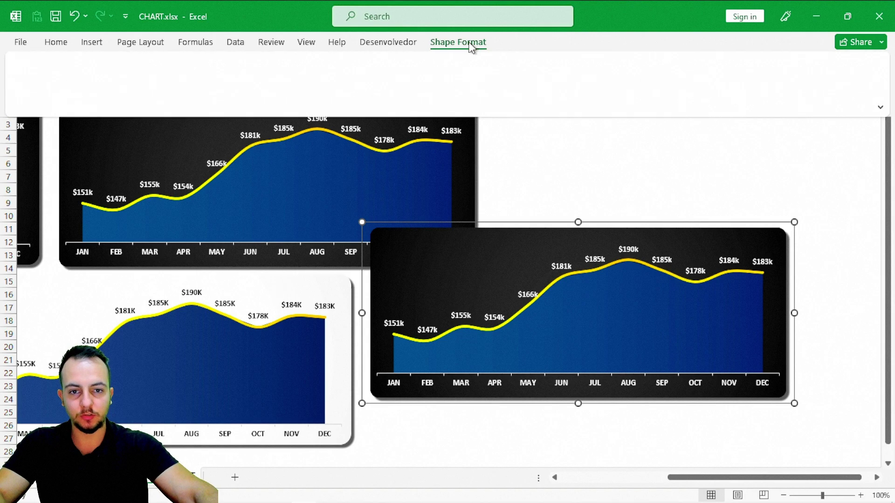
left_click(769, 80)
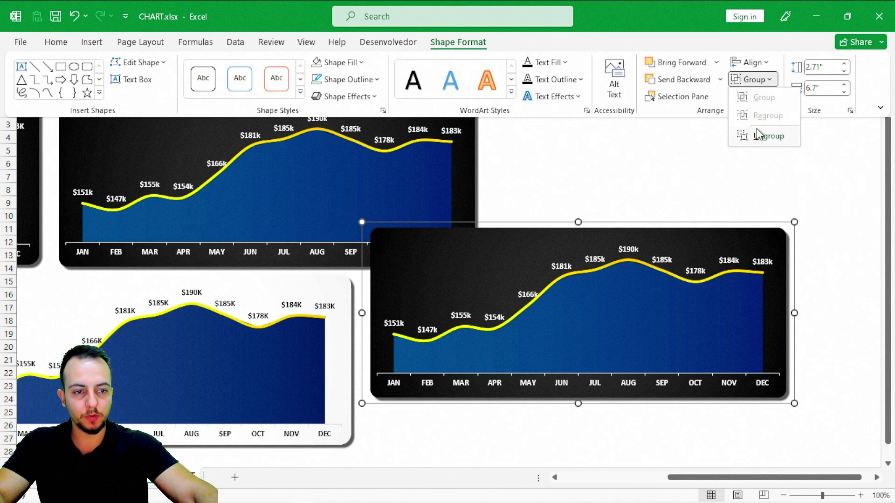
left_click(764, 134)
left_click(612, 181)
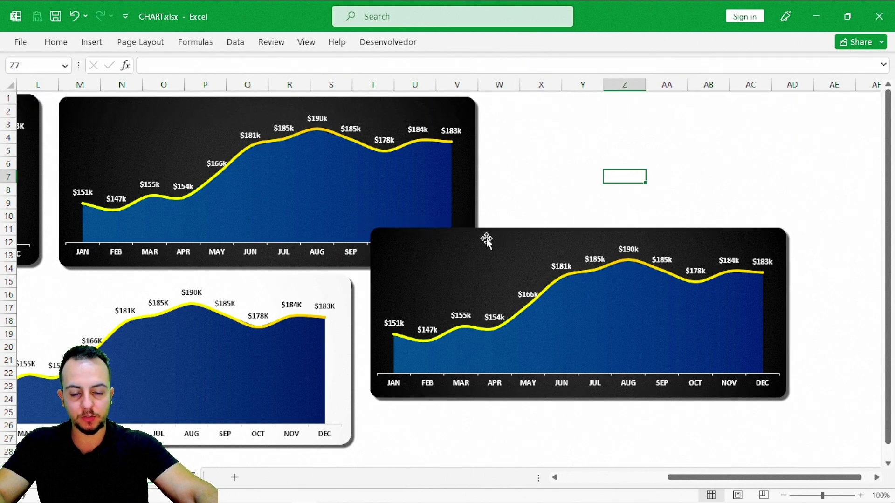
left_click_drag(493, 229, 557, 148)
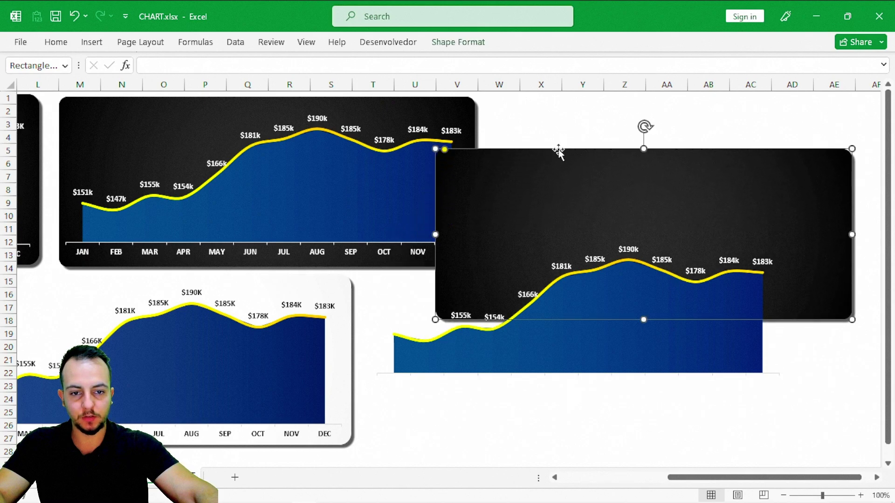
- Set the duplicate chart's font color to black for its data labels and month axis
left_click(373, 343)
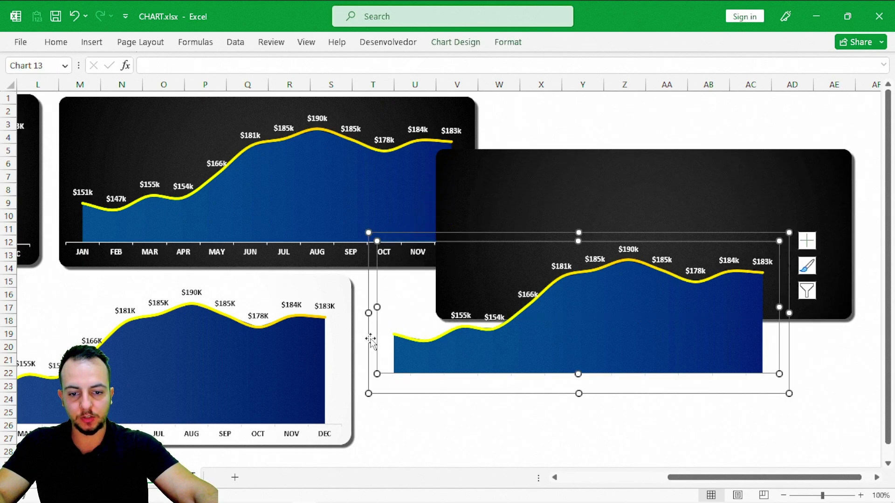
left_click(56, 41)
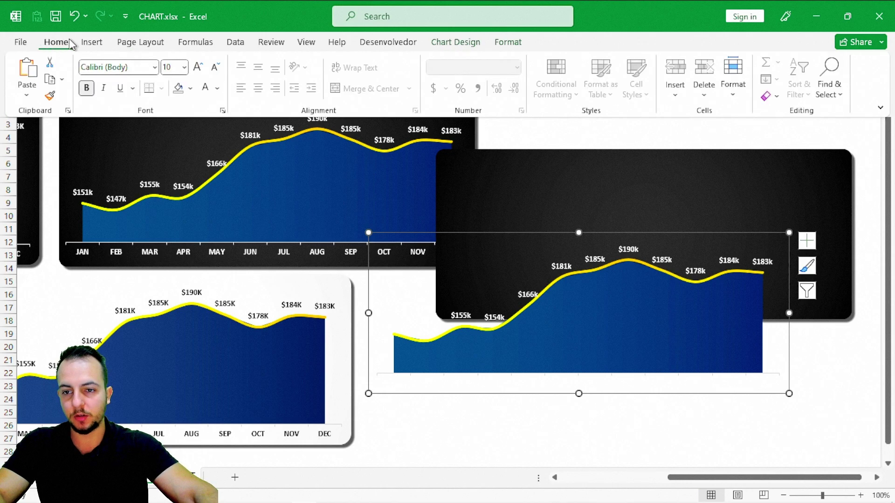
left_click(217, 89)
left_click(205, 141)
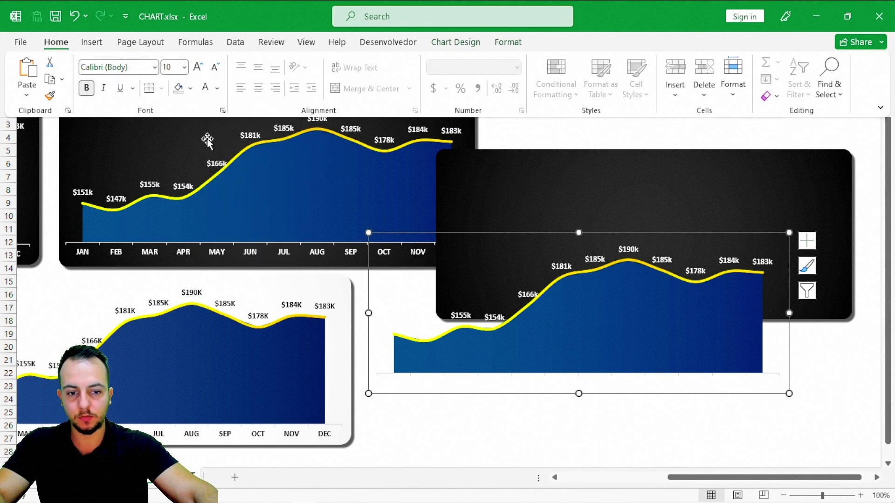
left_click(217, 89)
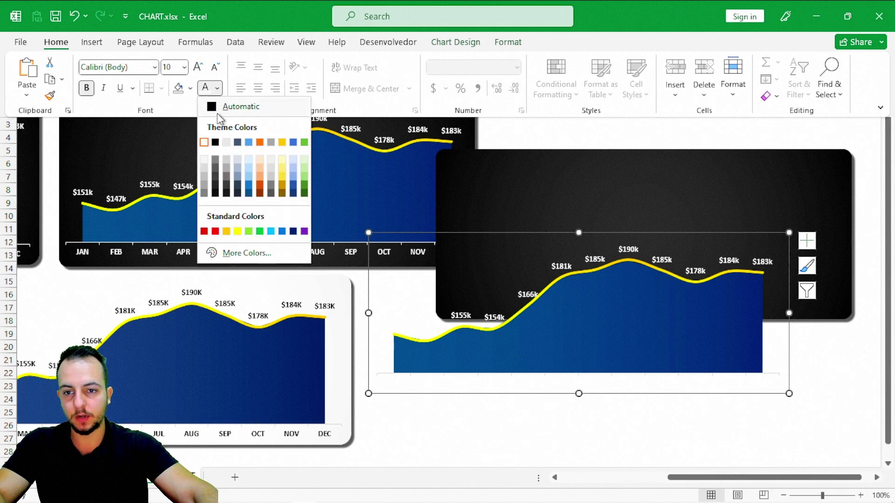
left_click(215, 141)
left_click(447, 424)
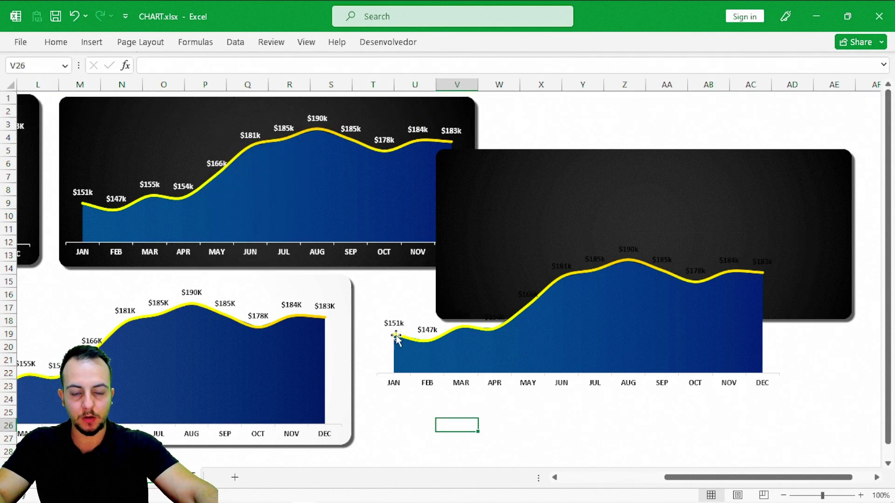
- Set the first gradient stop of the duplicate chart's dark background rectangle to white
left_click(618, 154)
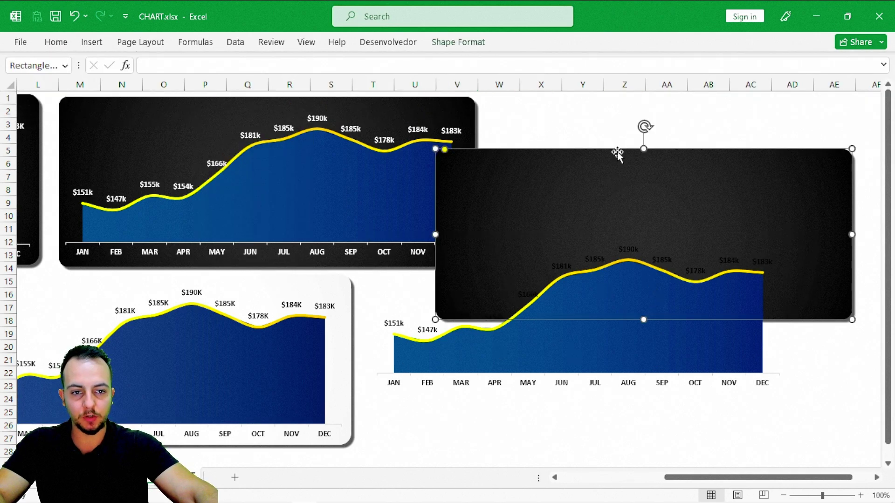
right_click(540, 151)
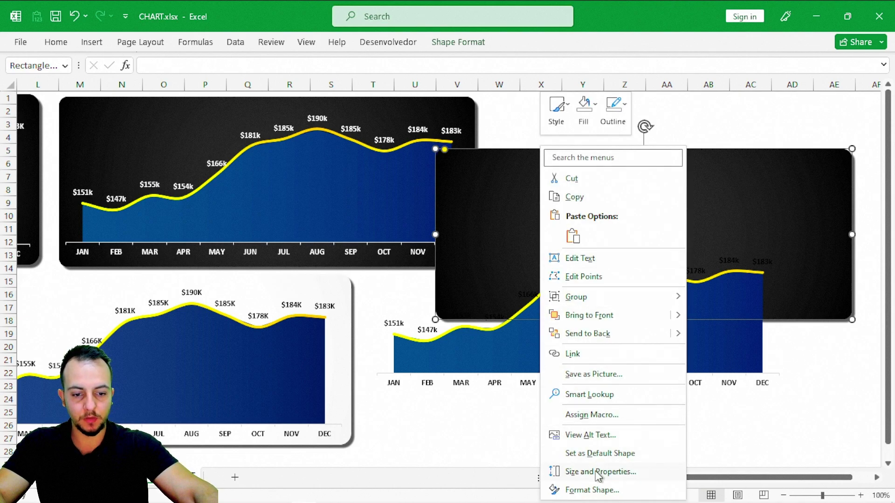
left_click(589, 489)
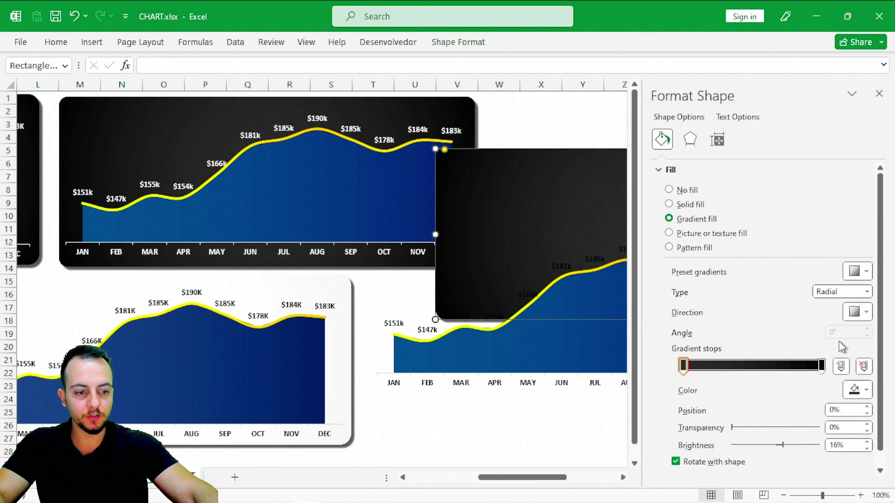
left_click_drag(879, 300, 879, 314)
left_click(862, 375)
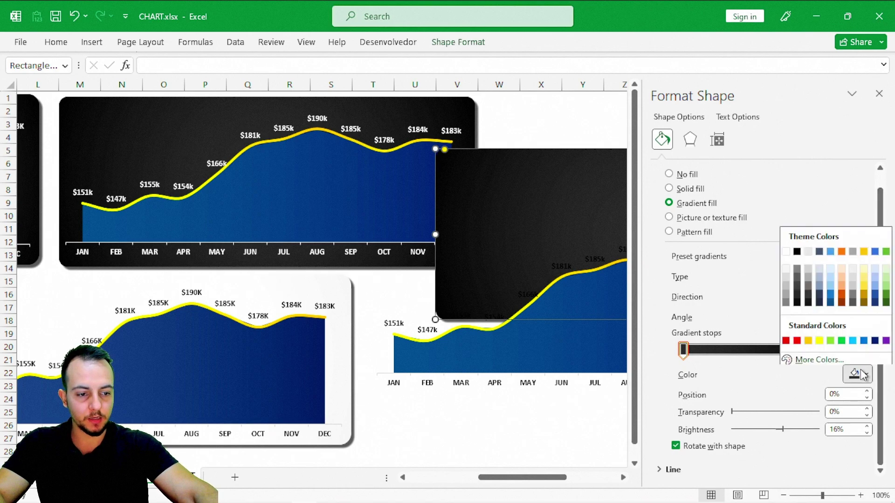
left_click(787, 252)
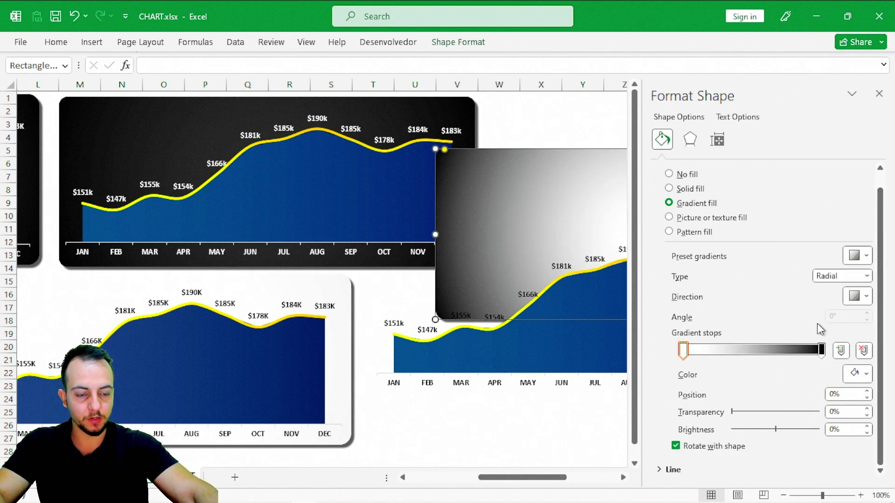
- Set the rectangle's end gradient stop at 100% to a light gray with -14% brightness
left_click(823, 353)
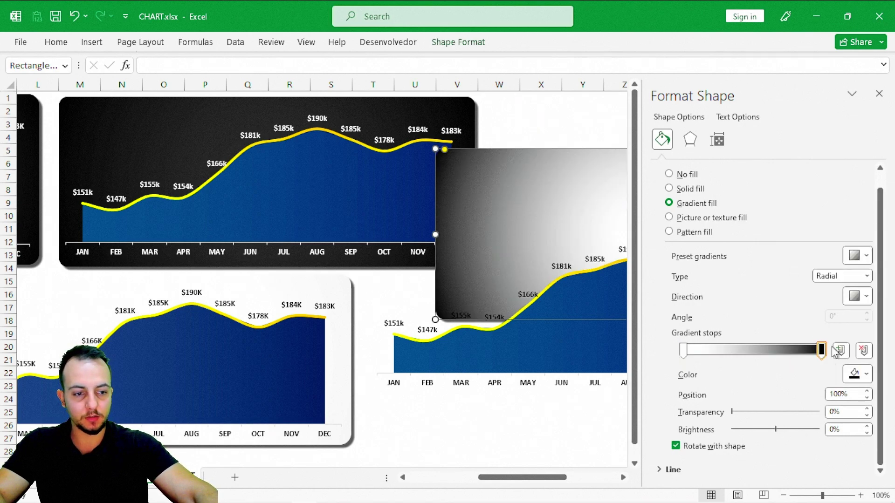
left_click(851, 372)
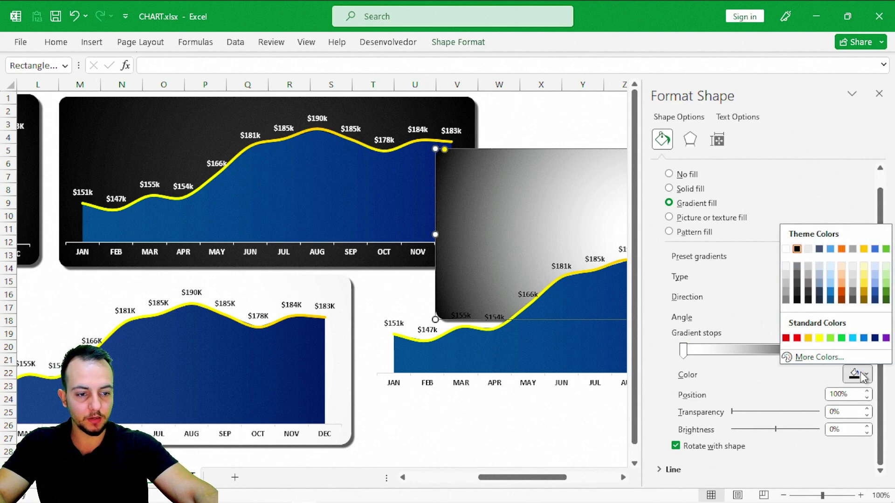
left_click(787, 265)
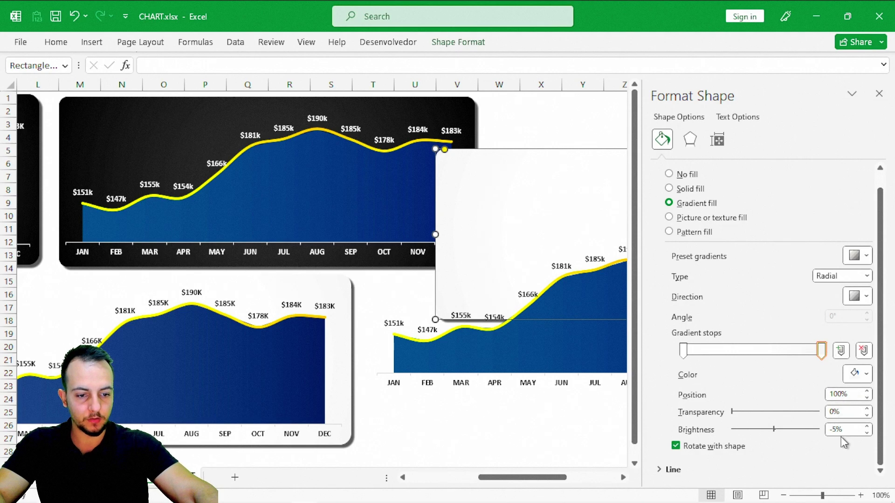
left_click(868, 433)
left_click(868, 433)
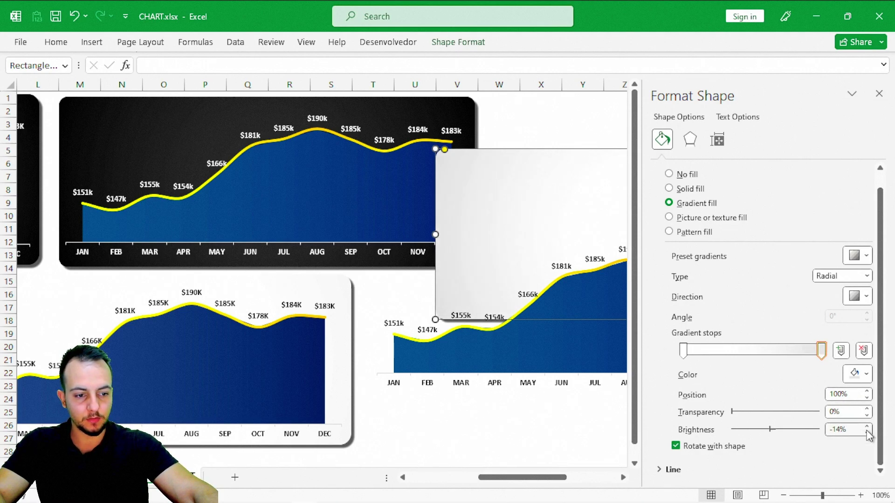
left_click(879, 95)
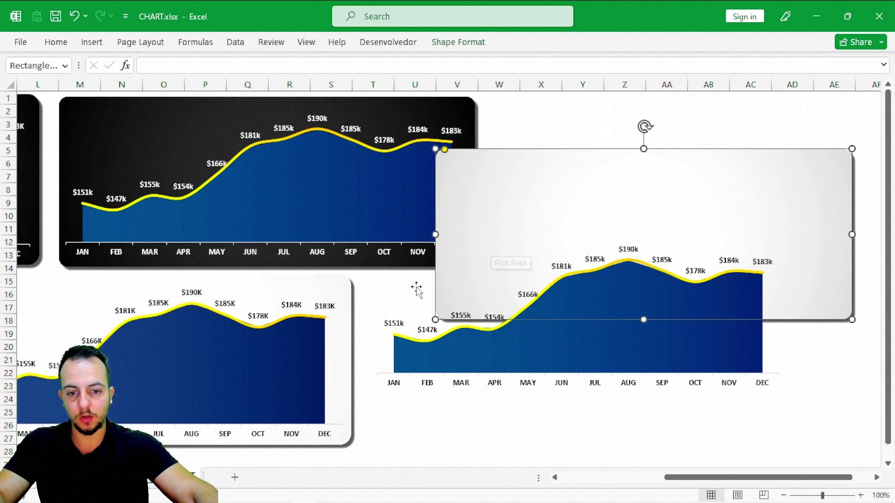
- Align the duplicate chart and its light rectangle to each other by center and middle
left_click(517, 248, "shift")
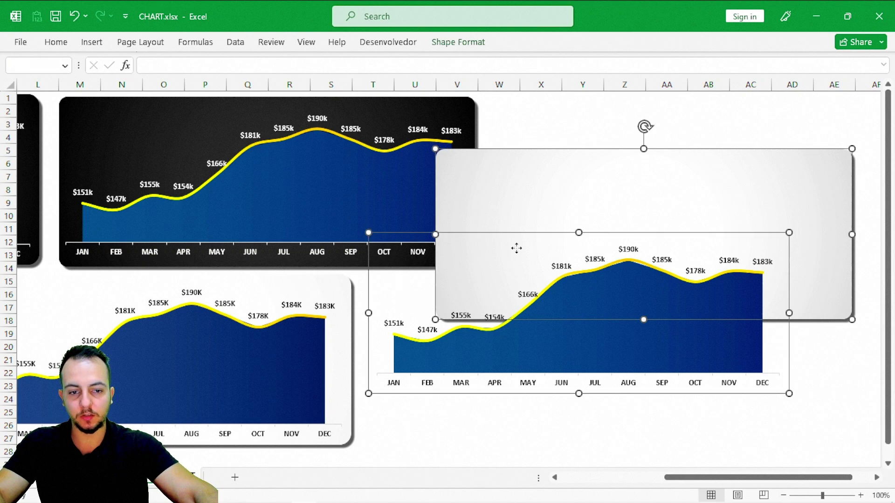
left_click(459, 43)
left_click(760, 65)
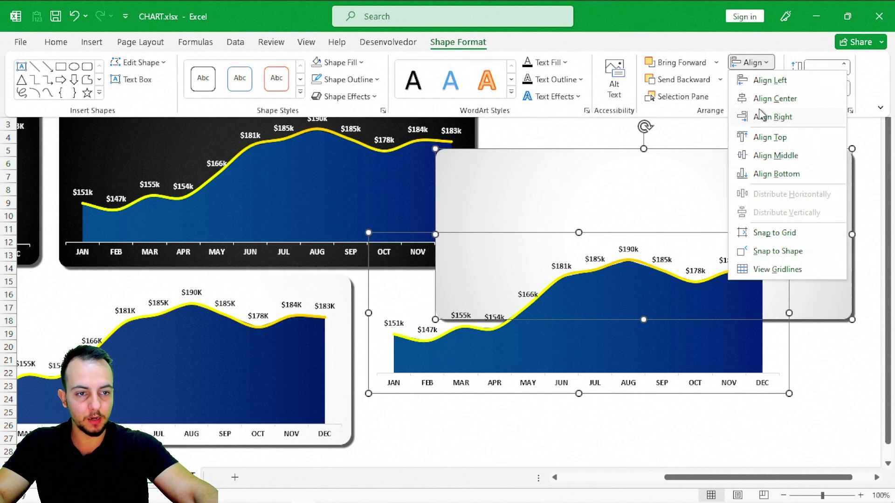
left_click(764, 98)
left_click(762, 68)
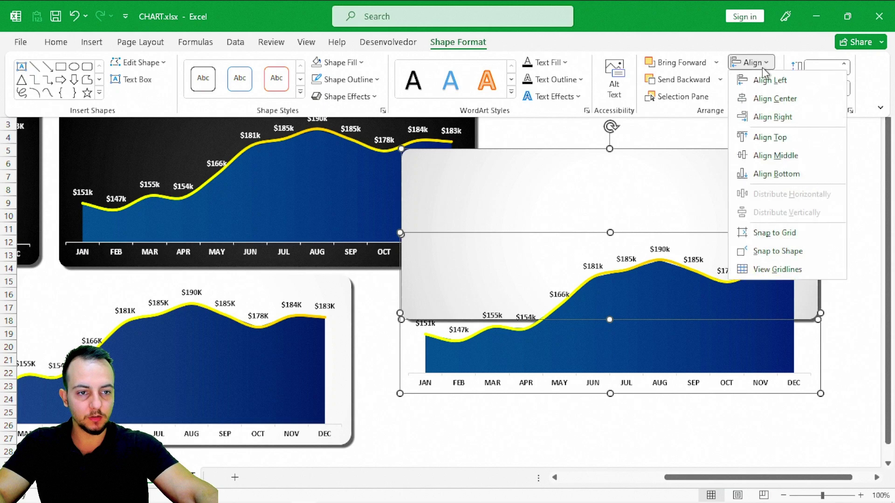
left_click(767, 156)
- Group the duplicate chart with its light rectangle and move the group down beside the light sample chart, to around row 13
left_click(759, 80)
left_click(761, 94)
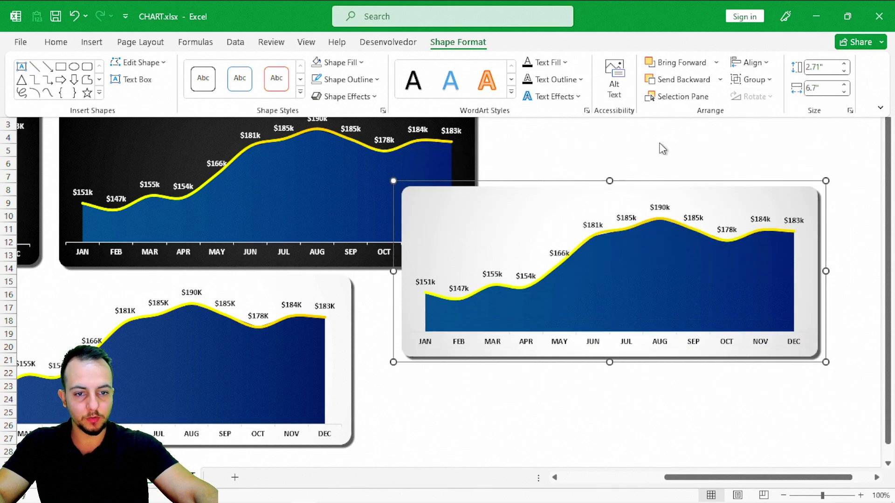
left_click_drag(540, 176, 528, 244)
left_click(540, 216)
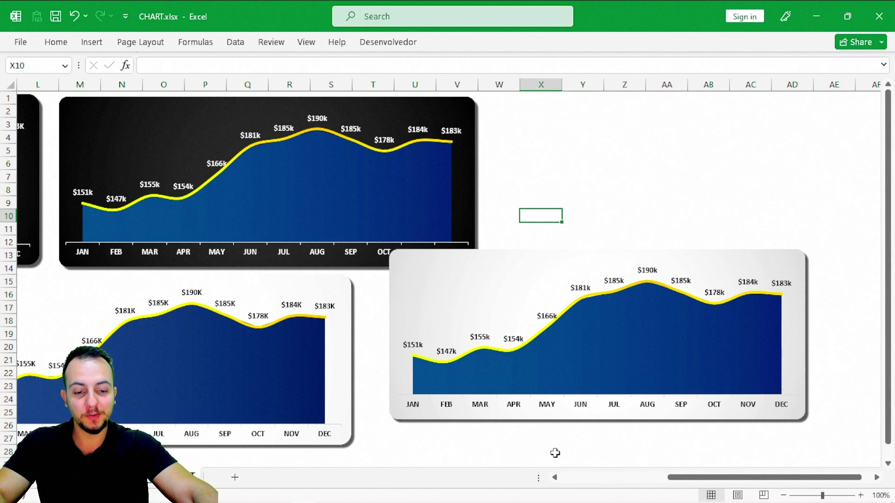
left_click(555, 479)
left_click(554, 478)
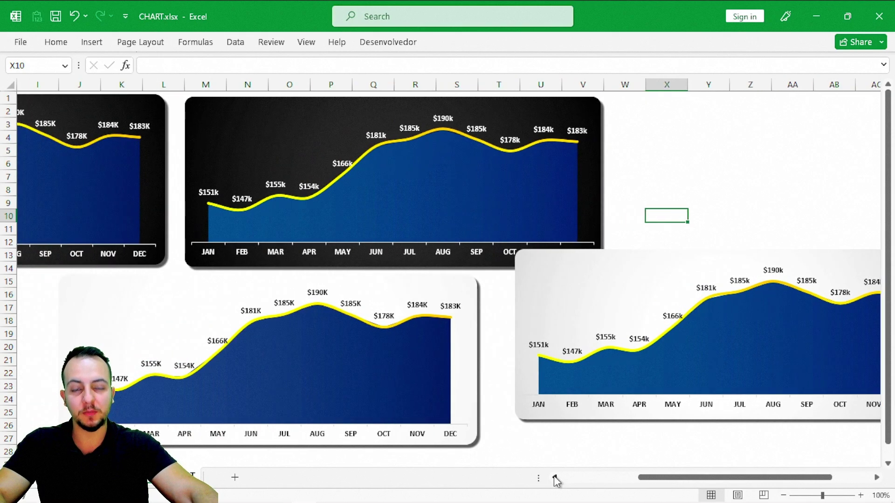